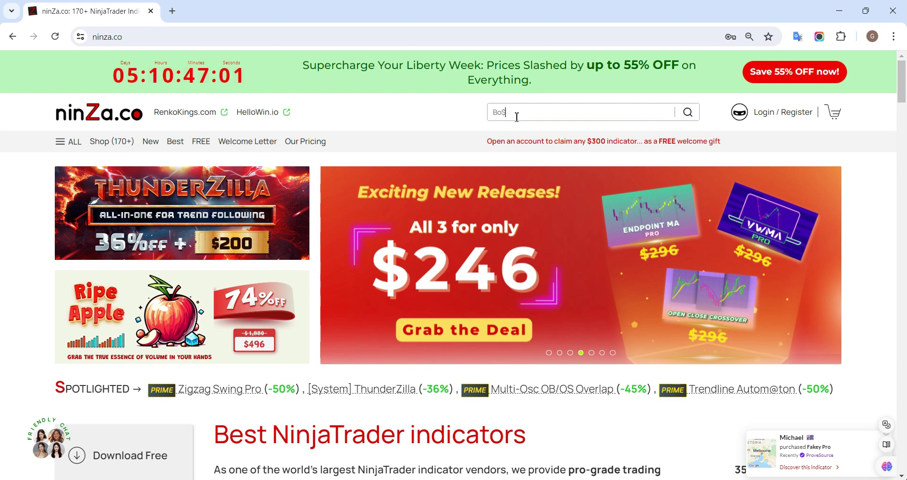
# Search ninZa.co for Bo$$ Order Block and open its product page in a new tab.
pyautogui.write('S')
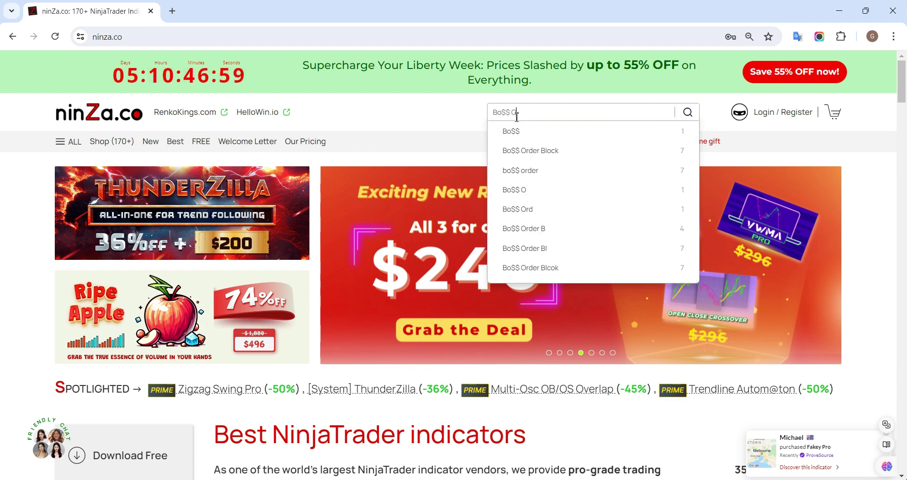
pyautogui.write(' O')
pyautogui.click(549, 155)
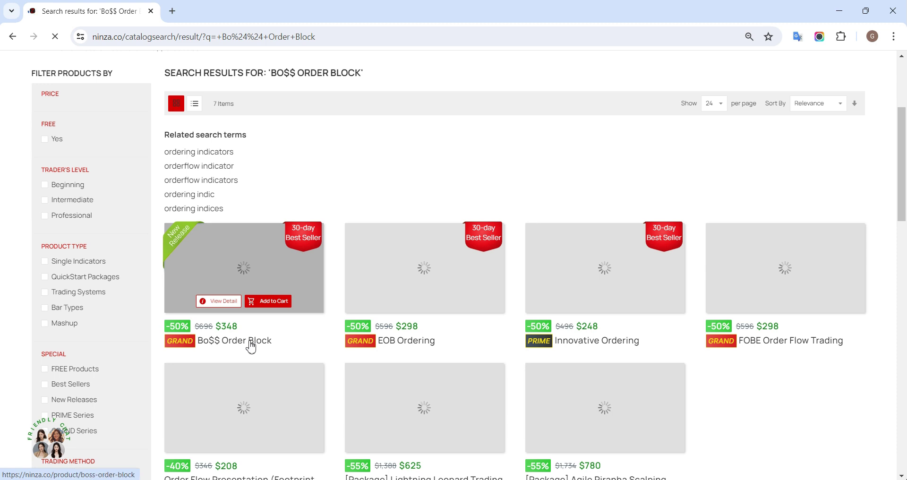
pyautogui.rightClick(251, 348)
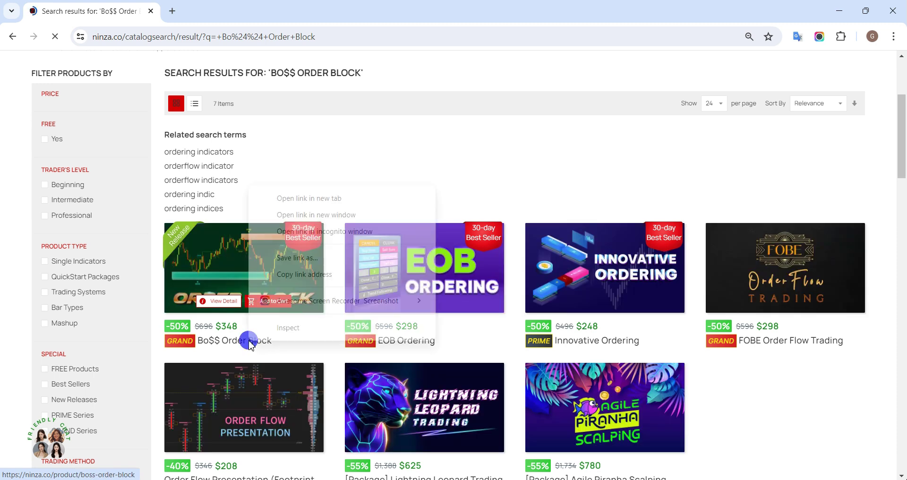
pyautogui.click(292, 194)
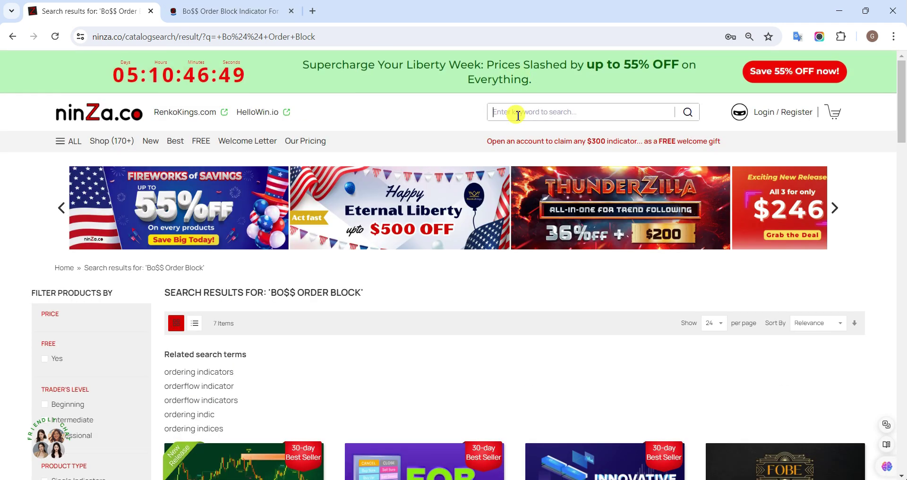
# Search for Easy Trend, open its product page in a new tab, and return to the Bo$$ tab.
pyautogui.click(518, 116)
pyautogui.write('Easy Trend')
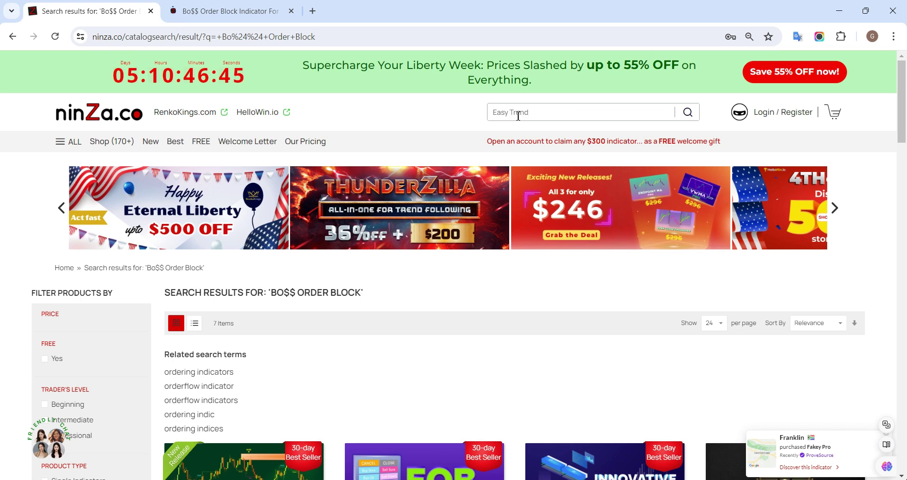
pyautogui.press('Return')
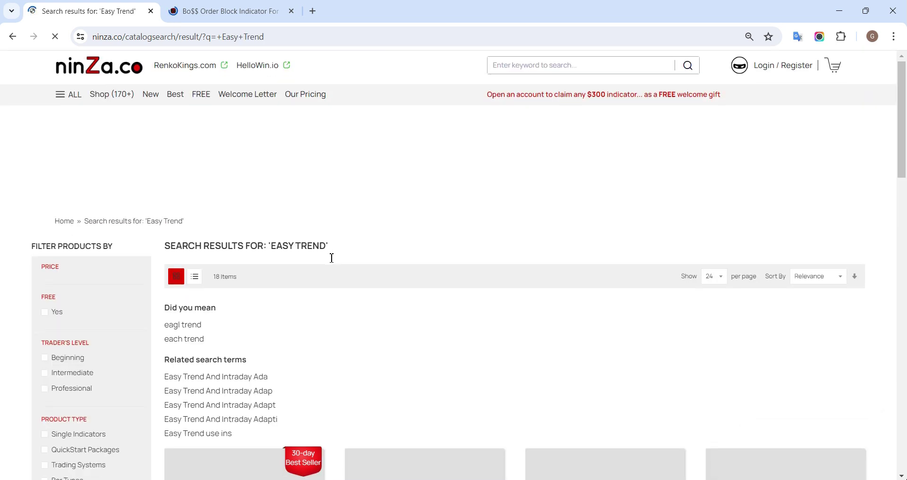
pyautogui.scroll(-5, 331, 258)
pyautogui.rightClick(208, 335)
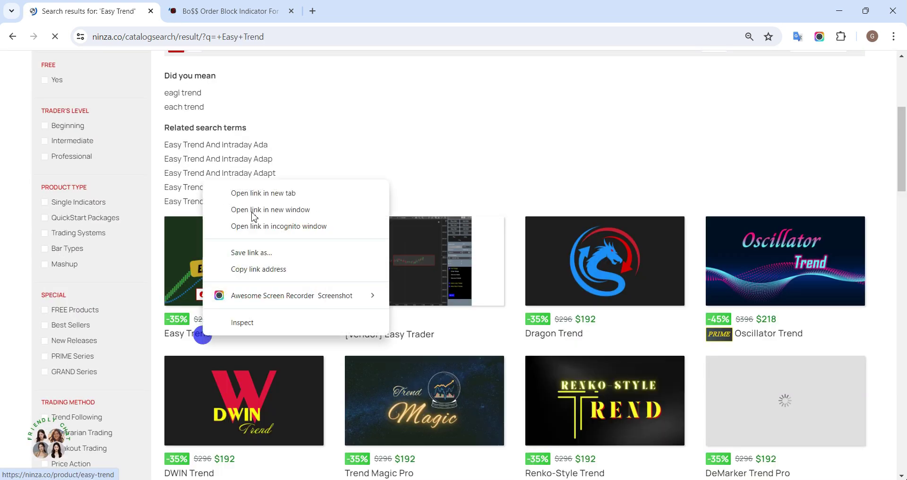
pyautogui.click(251, 196)
pyautogui.hotkey('ctrl', 'Tab')
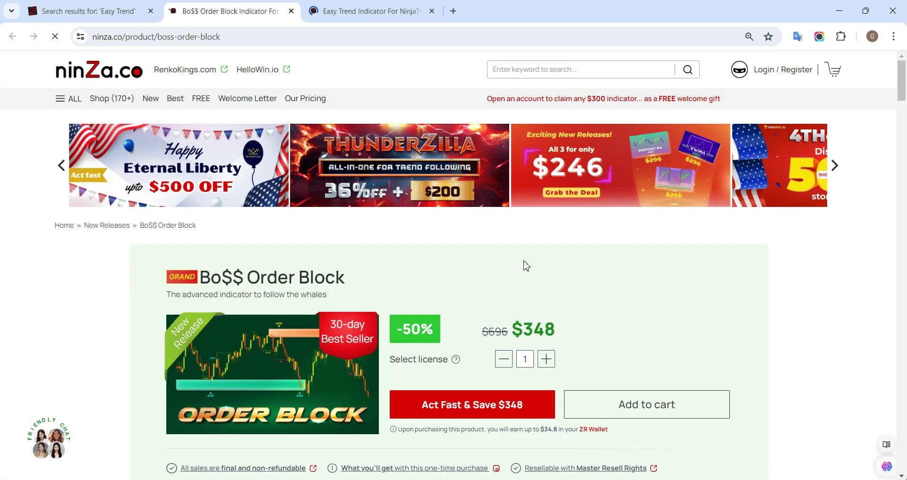
# Find and highlight the Signal_Trade description on the Bo$$ Order Block page.
pyautogui.scroll(-15, 526, 266)
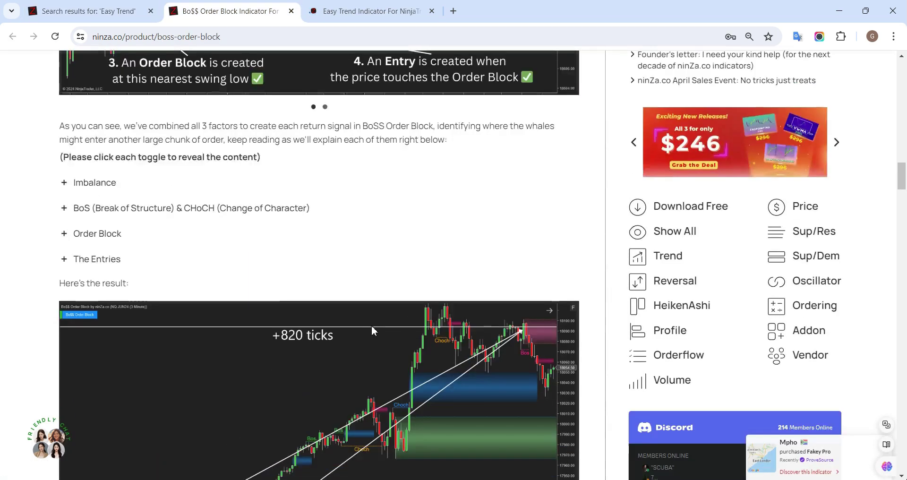
pyautogui.scroll(-10, 373, 330)
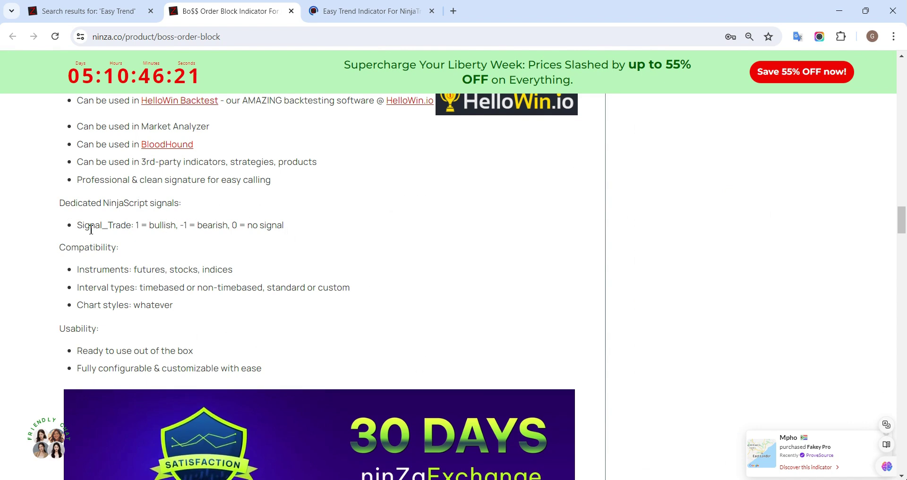
pyautogui.moveTo(77, 225); pyautogui.dragTo(306, 232)
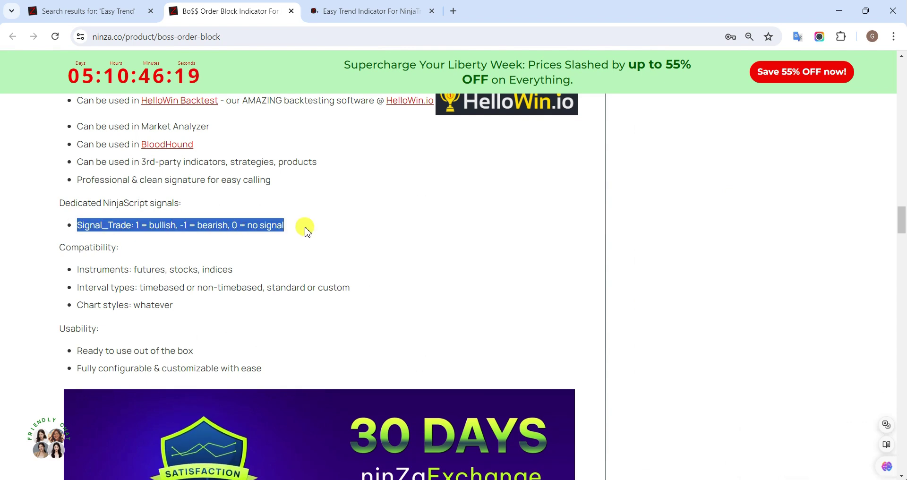
# On the Easy Trend page, expand the description and highlight the Signal_State description.
pyautogui.hotkey('ctrl', 'Tab')
pyautogui.scroll(-12, 238, 277)
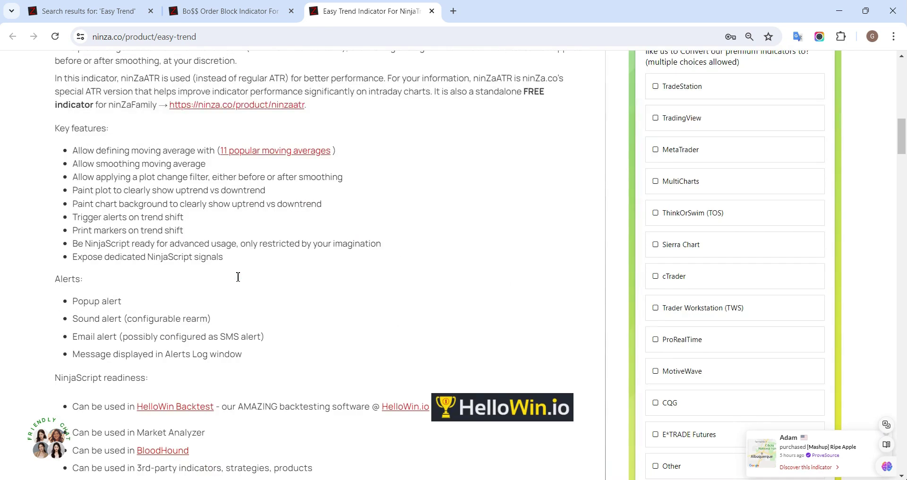
pyautogui.scroll(-6, 238, 278)
pyautogui.click(312, 349)
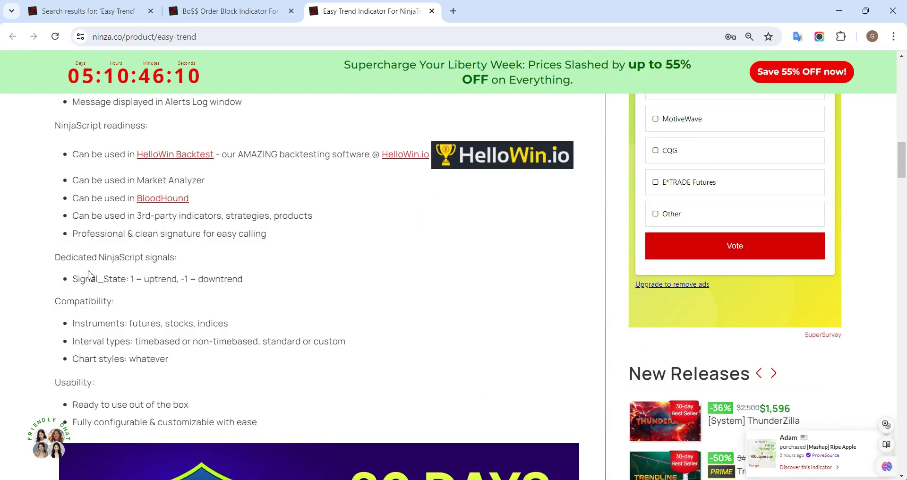
pyautogui.moveTo(73, 279); pyautogui.dragTo(254, 284)
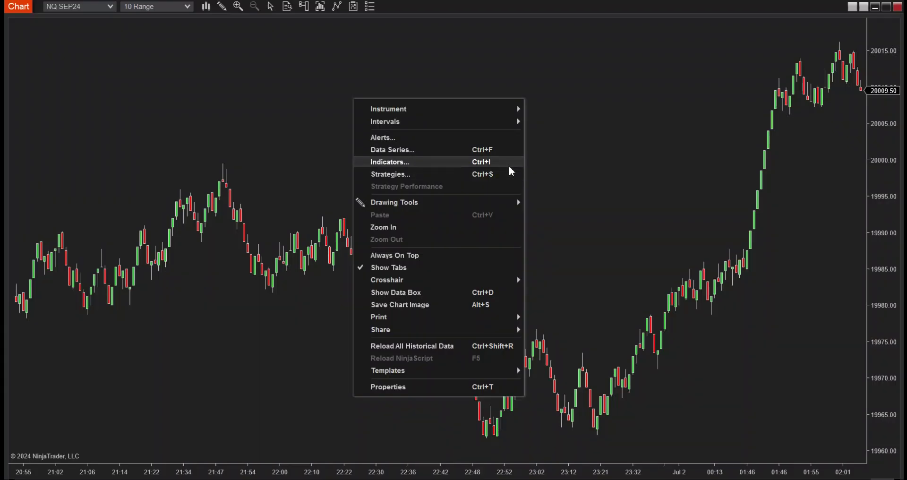
# Add ninZaBossOrderBlock with instructions off, Imbalance Min High 5 and Order Blocks Offset 10 ticks.
pyautogui.click(508, 163)
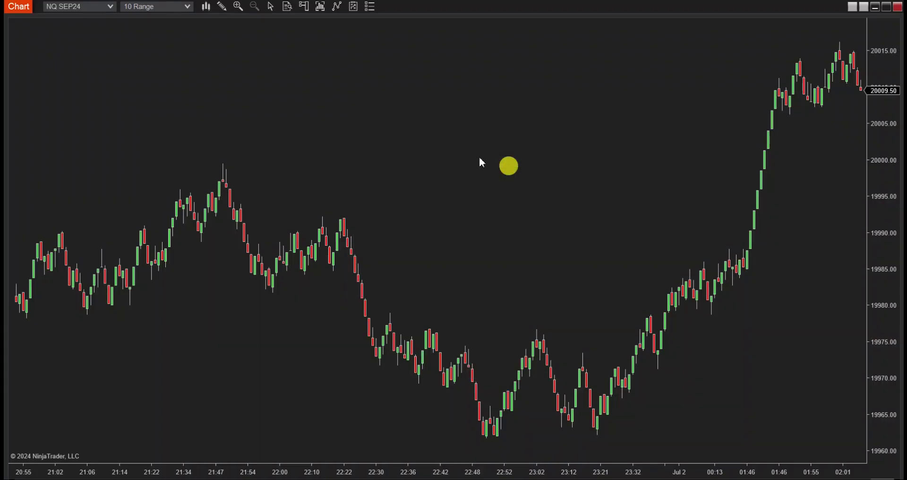
pyautogui.moveTo(461, 126)
pyautogui.mouseDown()
pyautogui.moveTo(463, 147)
pyautogui.moveTo(462, 138)
pyautogui.mouseUp()
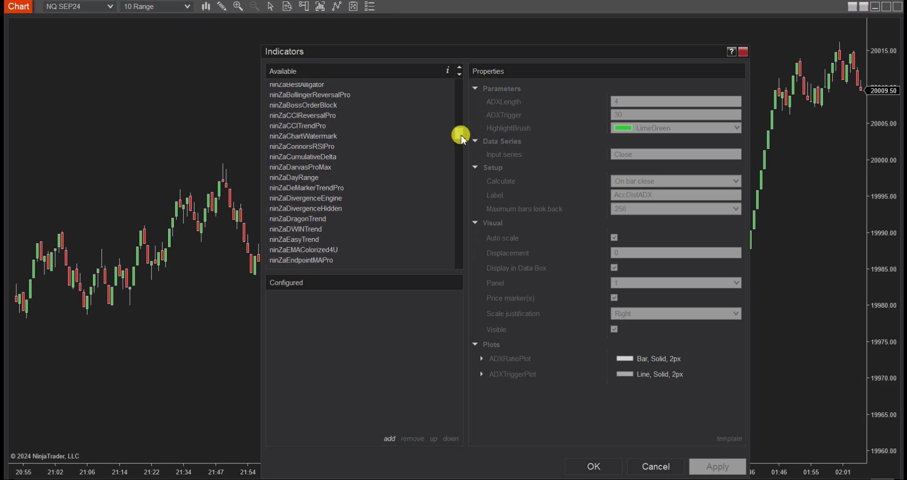
pyautogui.doubleClick(332, 106)
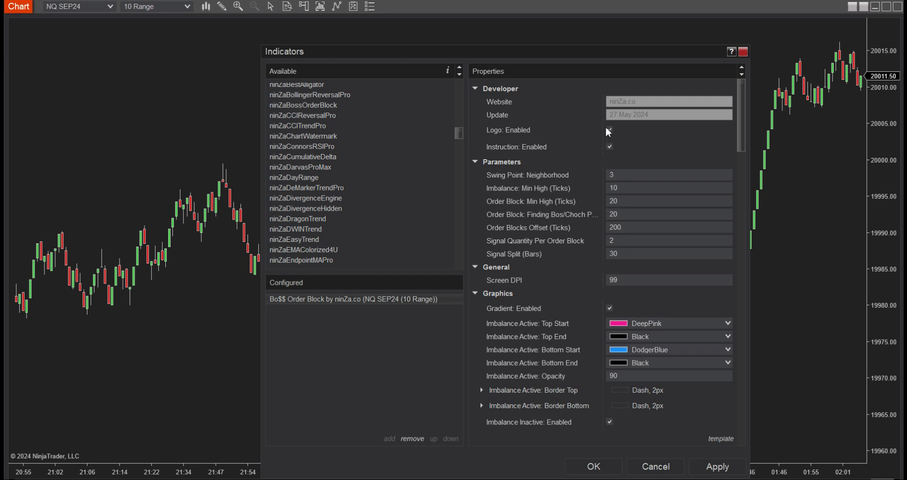
pyautogui.click(609, 146)
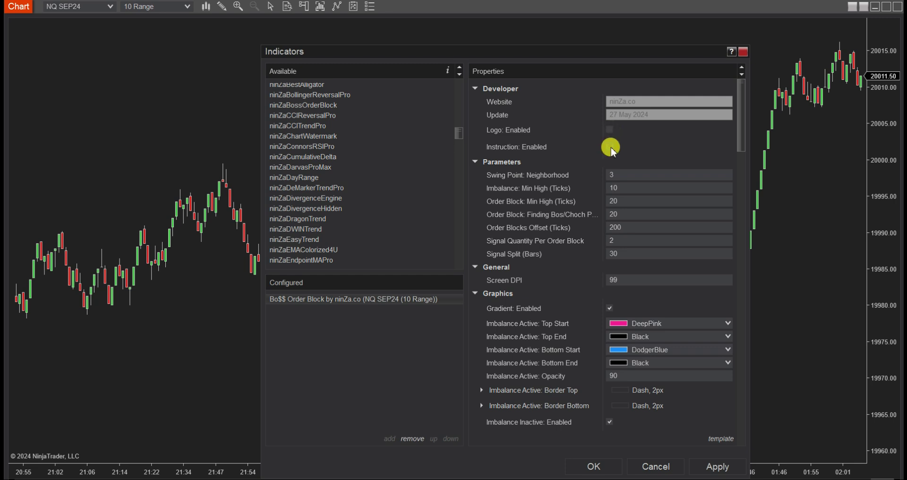
pyautogui.click(631, 188)
pyautogui.write('5')
pyautogui.click(572, 203)
pyautogui.click(575, 227)
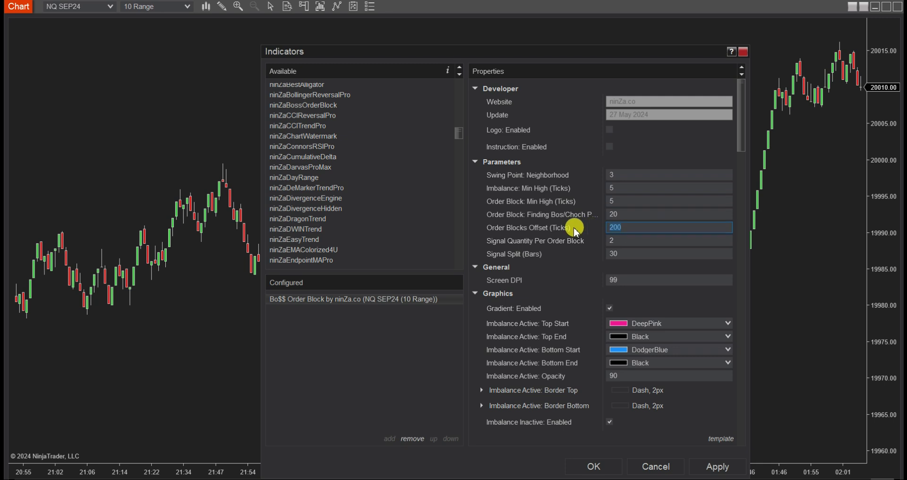
pyautogui.write('10')
# Make the Signal Trade plot purple and turn off auto scale.
pyautogui.moveTo(741, 142); pyautogui.dragTo(742, 441)
pyautogui.click(506, 422)
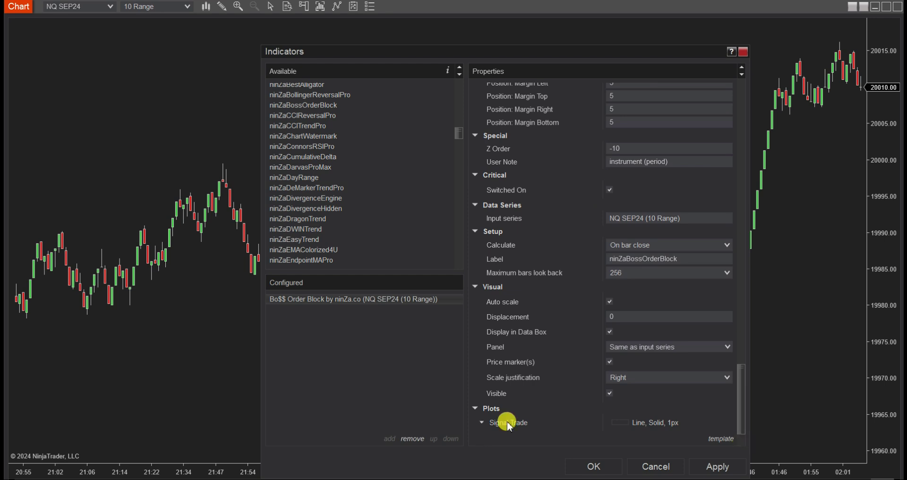
pyautogui.moveTo(741, 405); pyautogui.dragTo(742, 431)
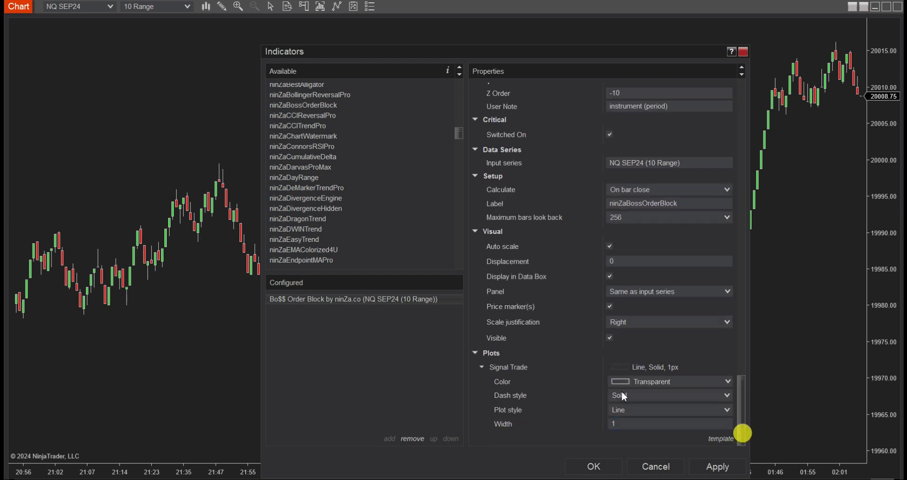
pyautogui.click(727, 385)
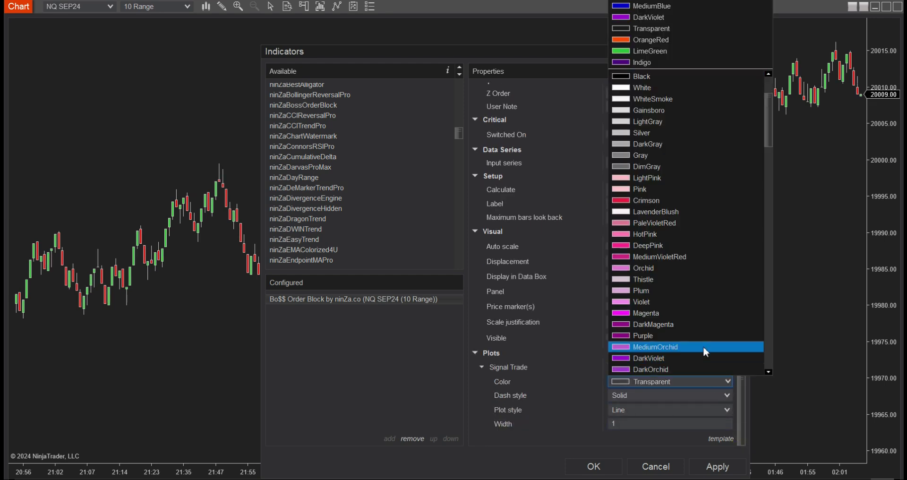
pyautogui.click(698, 335)
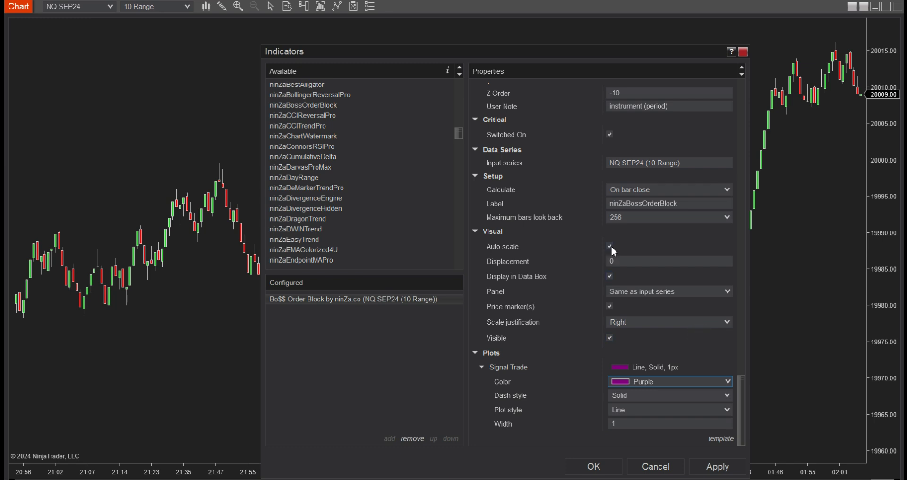
pyautogui.click(610, 246)
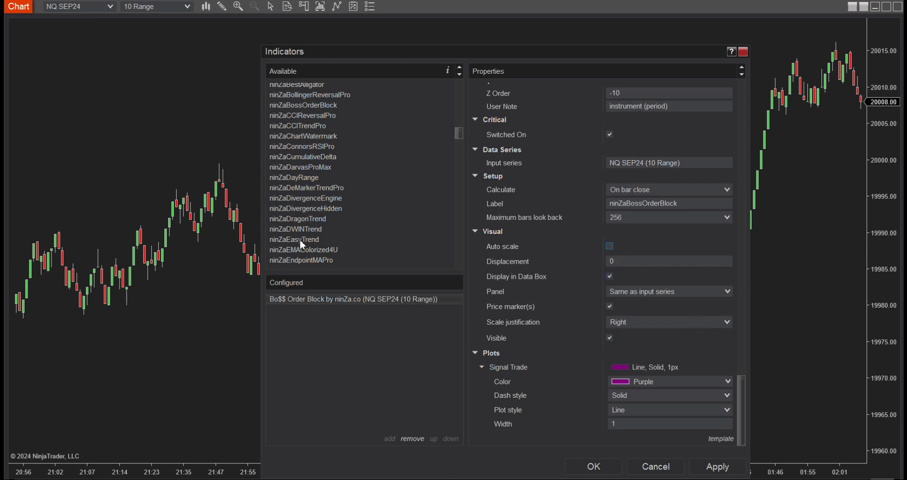
# Add ninZaEasyTrend to the chart with a moving average Period of 200.
pyautogui.doubleClick(312, 240)
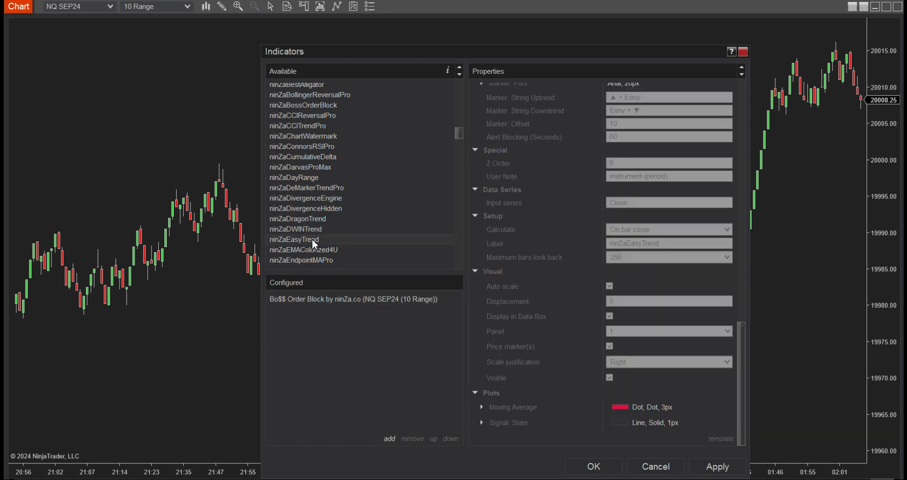
pyautogui.moveTo(741, 348); pyautogui.dragTo(743, 84)
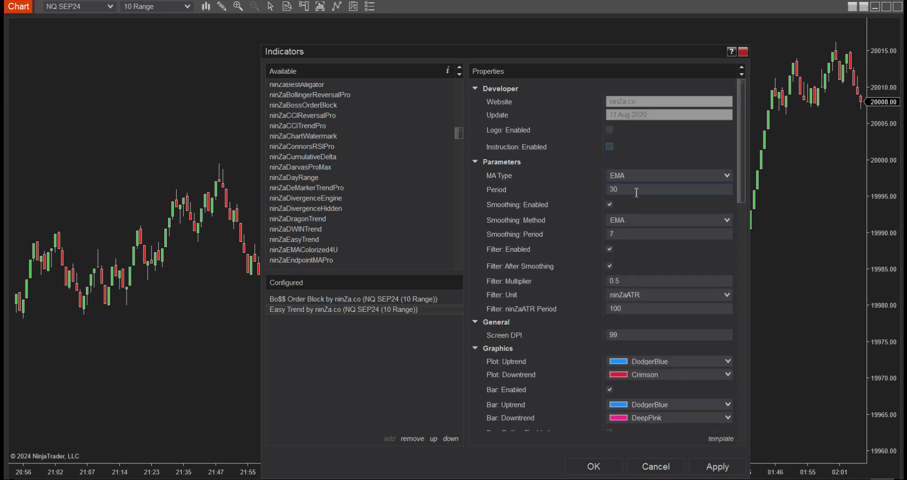
pyautogui.click(571, 189)
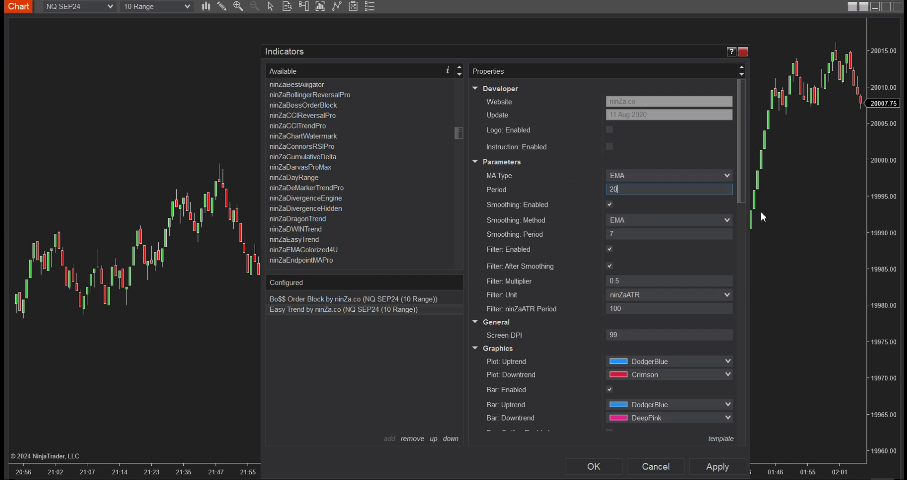
pyautogui.write('200')
# Color the Signal: State plot MediumBlue, turn off auto scale, and apply both indicators.
pyautogui.moveTo(742, 184); pyautogui.dragTo(741, 439)
pyautogui.click(519, 422)
pyautogui.click(702, 382)
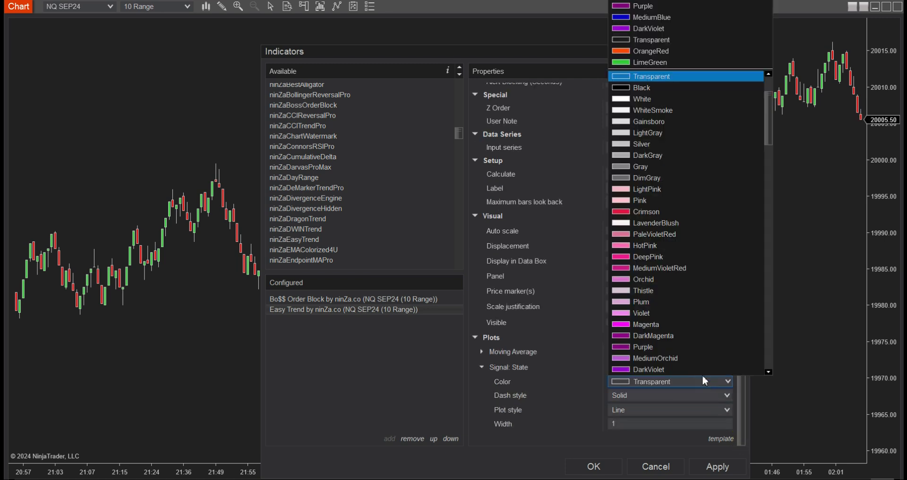
pyautogui.click(652, 19)
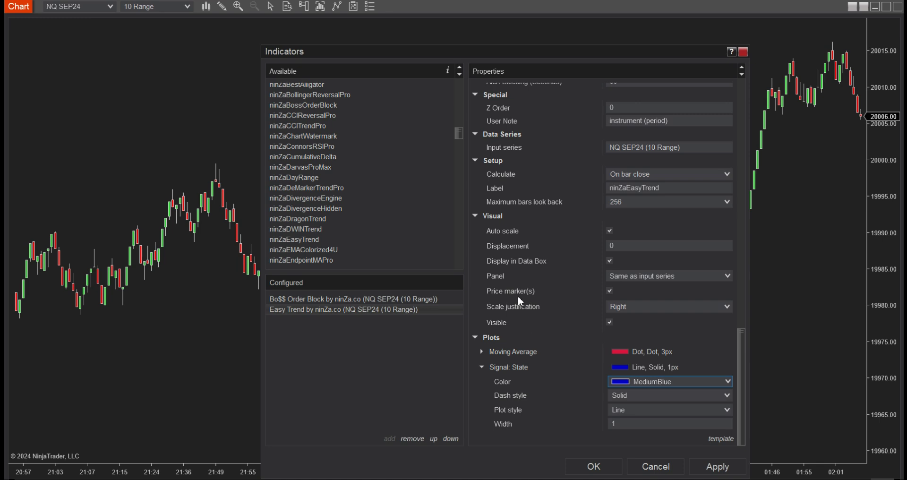
pyautogui.click(609, 232)
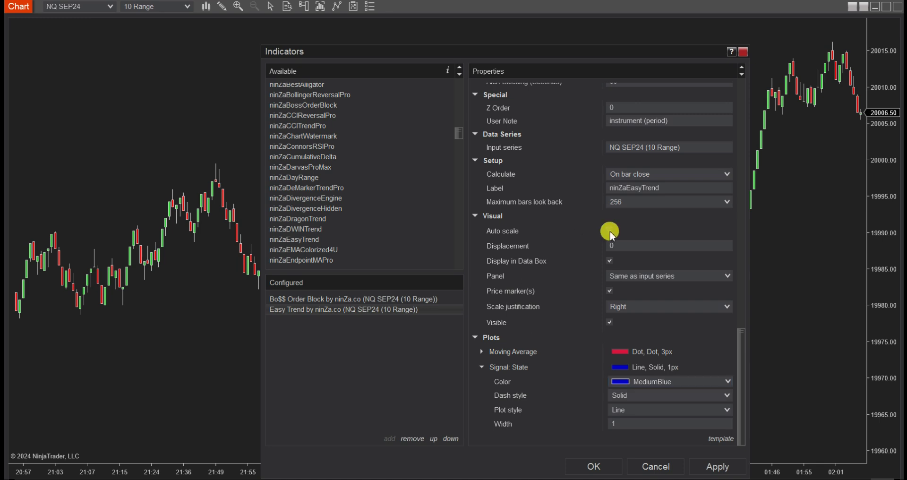
pyautogui.click(593, 466)
pyautogui.rightClick(302, 85)
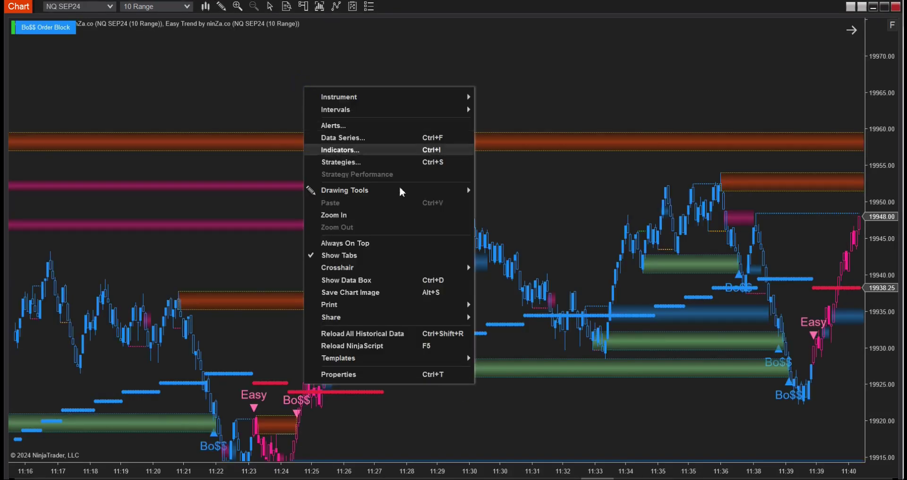
pyautogui.click(446, 283)
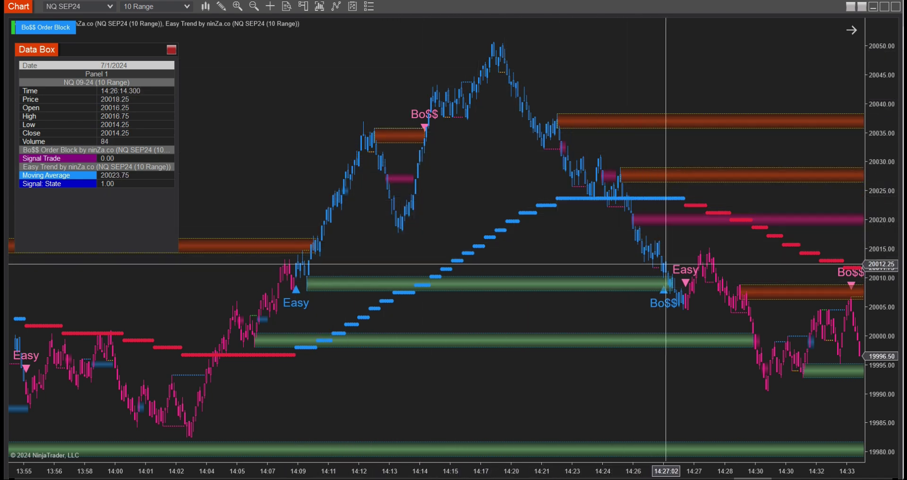
pyautogui.moveTo(676, 298); pyautogui.dragTo(194, 286)
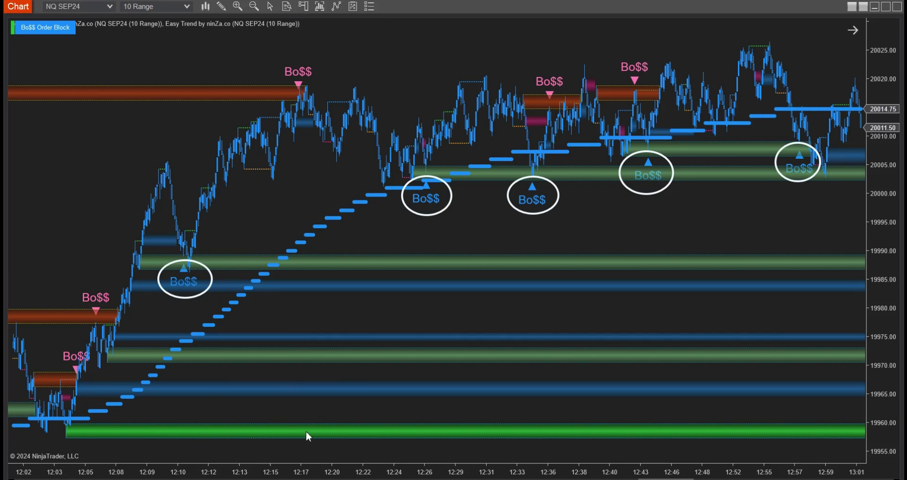
# Pan the chart from 11:45 to 14:02 reviewing the circled Bo$$ signals, then bring up the Control Center's New menu.
pyautogui.moveTo(397, 405)
pyautogui.mouseDown()
pyautogui.moveTo(478, 391)
pyautogui.moveTo(577, 342)
pyautogui.moveTo(655, 284)
pyautogui.moveTo(697, 271)
pyautogui.moveTo(687, 266)
pyautogui.mouseUp()
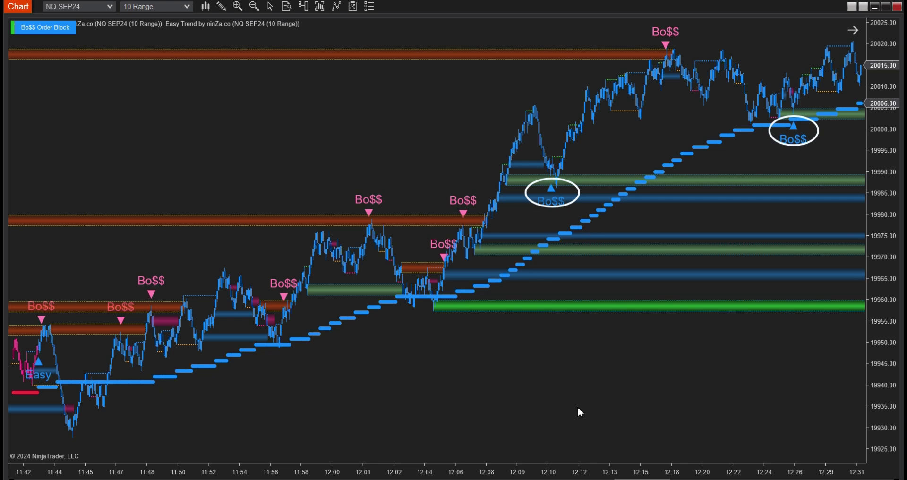
pyautogui.moveTo(578, 409); pyautogui.dragTo(252, 427)
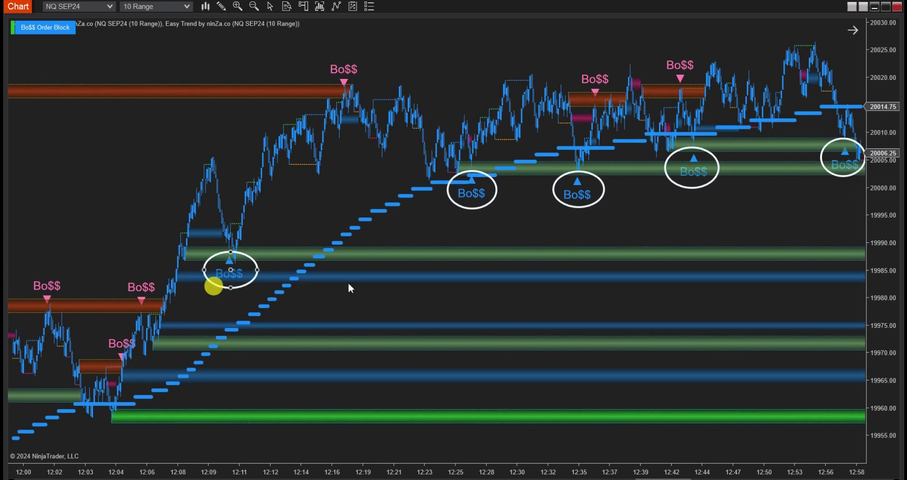
pyautogui.click(577, 204)
pyautogui.click(692, 183)
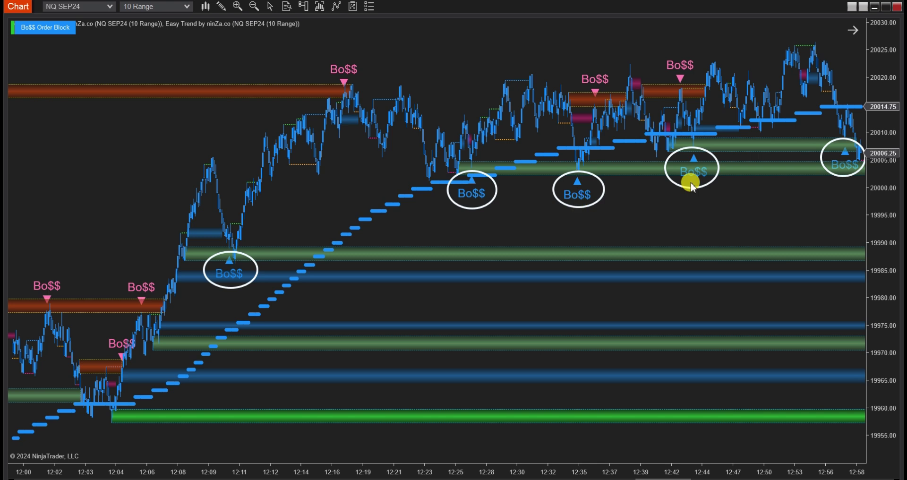
pyautogui.moveTo(652, 215); pyautogui.dragTo(375, 203)
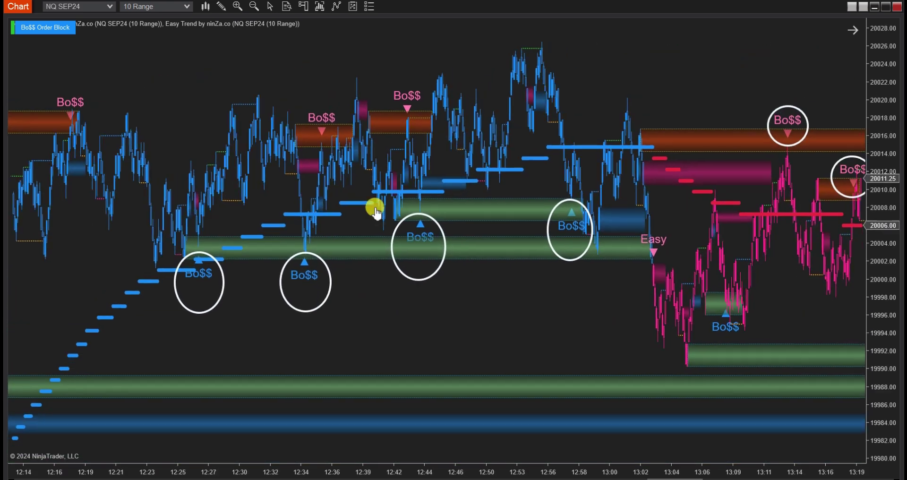
pyautogui.click(566, 245)
pyautogui.moveTo(590, 328); pyautogui.dragTo(90, 245)
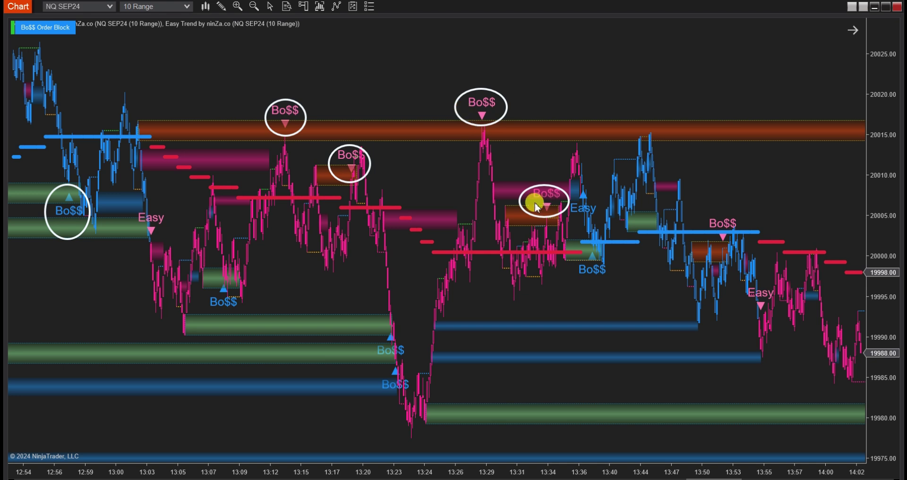
pyautogui.click(202, 61)
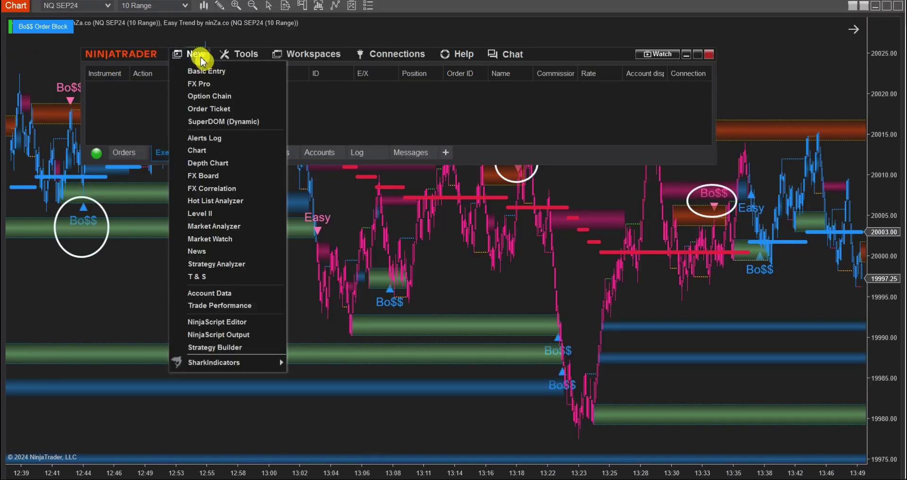
# Launch the Strategy Builder wizard and centre it over the main window.
pyautogui.click(256, 345)
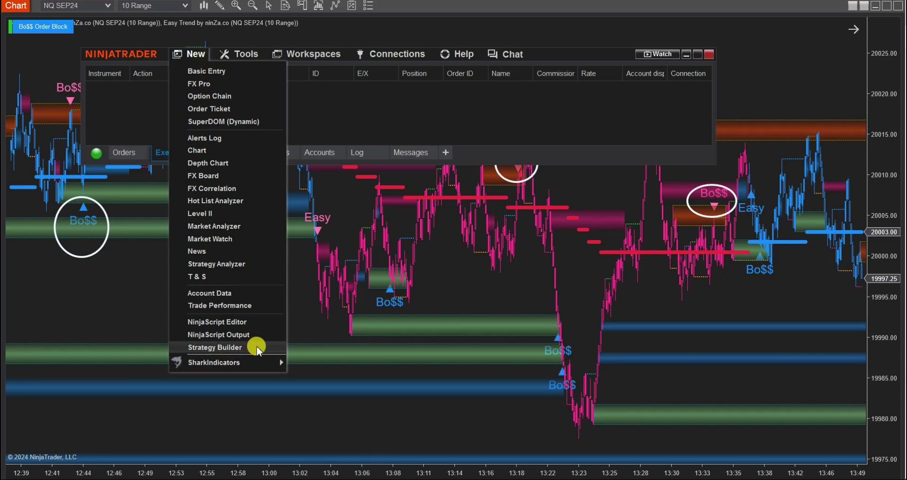
pyautogui.moveTo(108, 114); pyautogui.dragTo(479, 57)
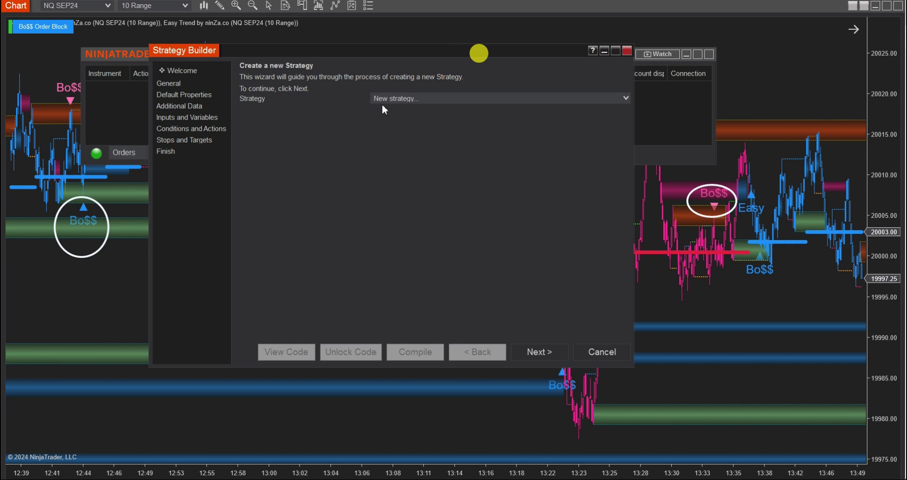
# Enter BossOrderBlockEasyTrendGraceStrategy as the name on the General page and continue.
pyautogui.click(542, 352)
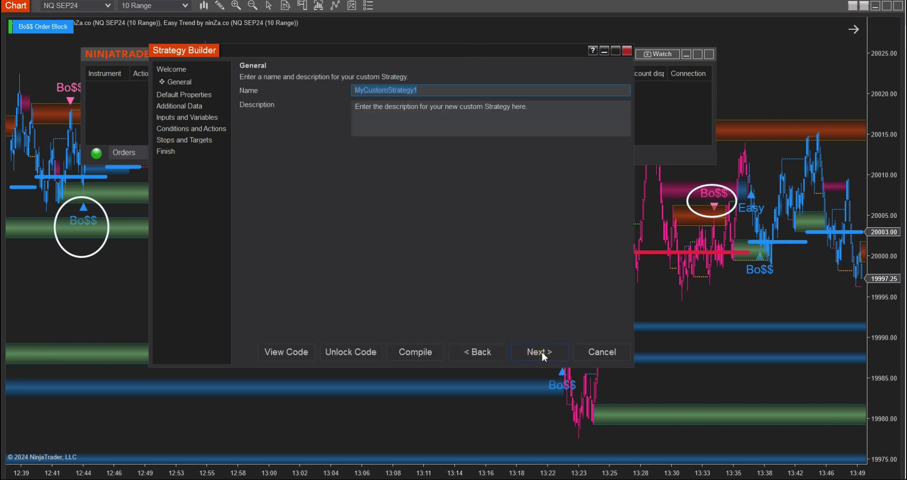
pyautogui.write('BossOrderBlock')
pyautogui.write('EasyTrend')
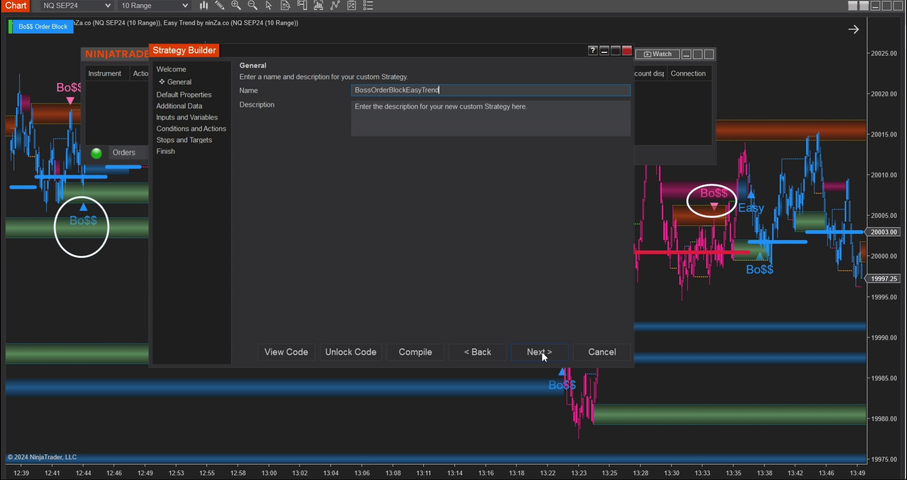
pyautogui.write('GraceStrategy')
pyautogui.click(540, 353)
# Start a Set 1 condition using the ninZaBossOrderBlock indicator.
pyautogui.click(191, 129)
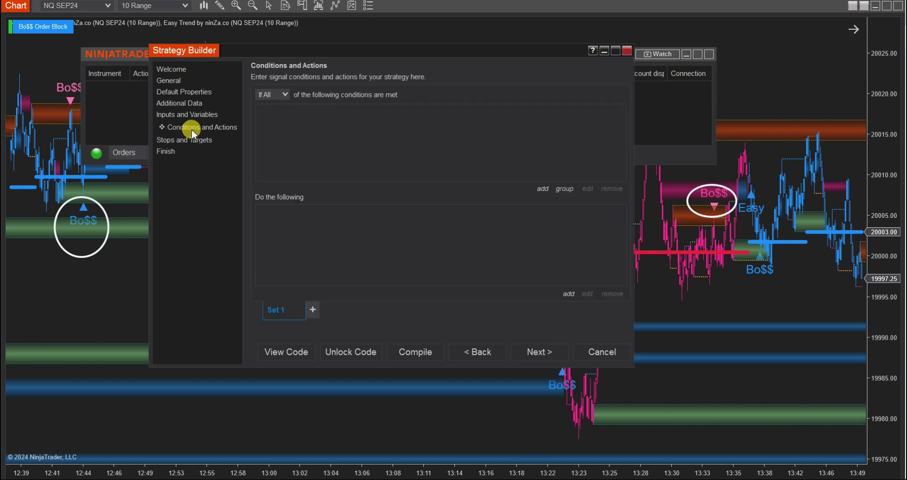
pyautogui.click(543, 190)
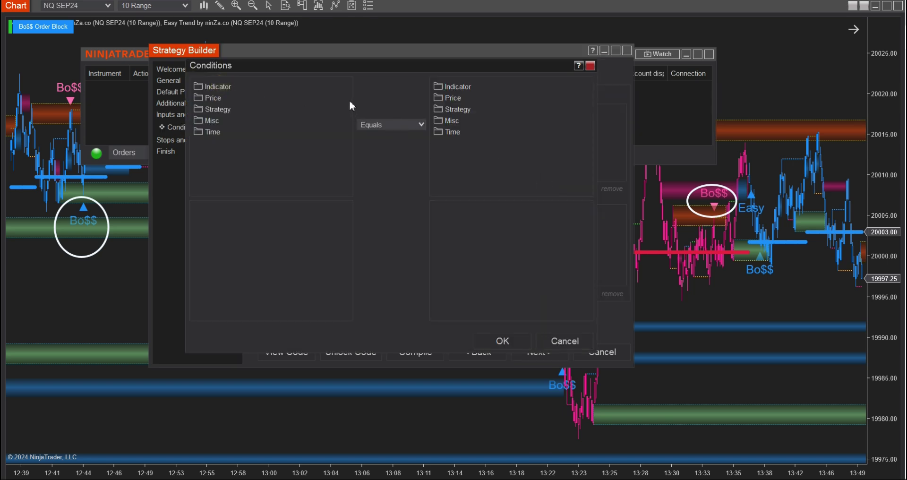
pyautogui.moveTo(348, 90); pyautogui.dragTo(352, 120)
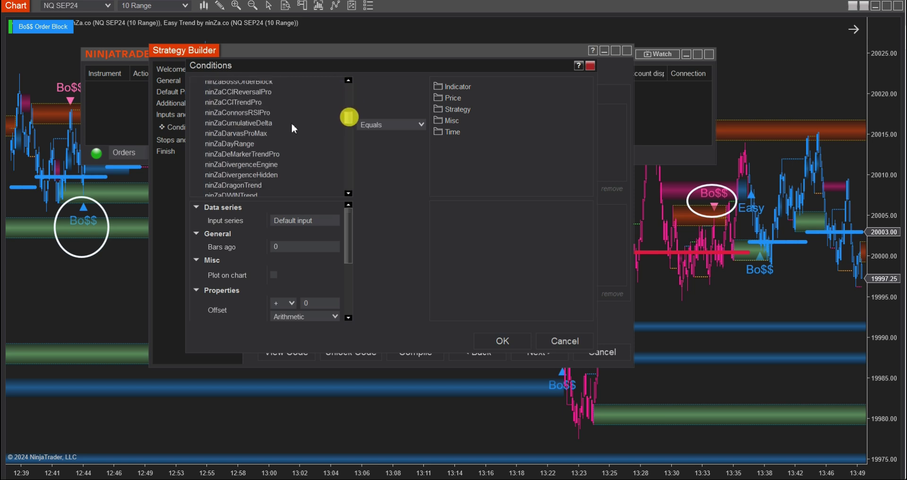
pyautogui.scroll(2, 283, 118)
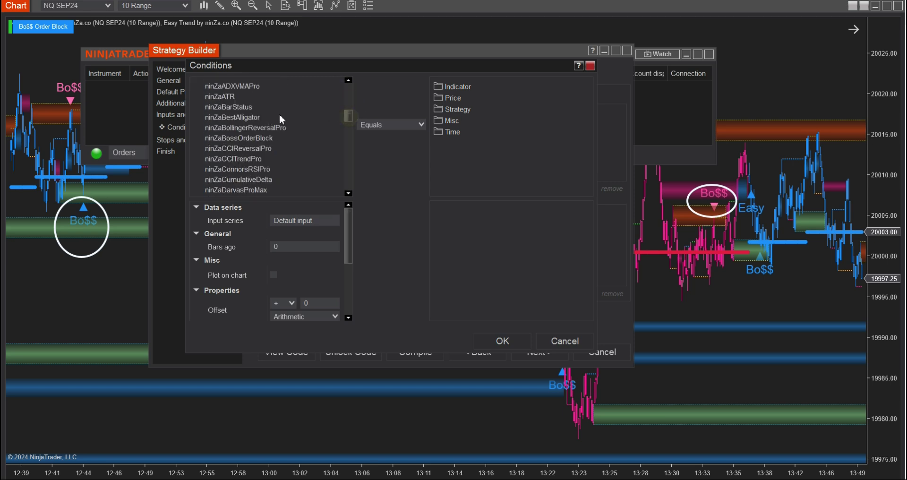
pyautogui.click(242, 138)
pyautogui.moveTo(347, 239); pyautogui.dragTo(348, 265)
pyautogui.click(378, 353)
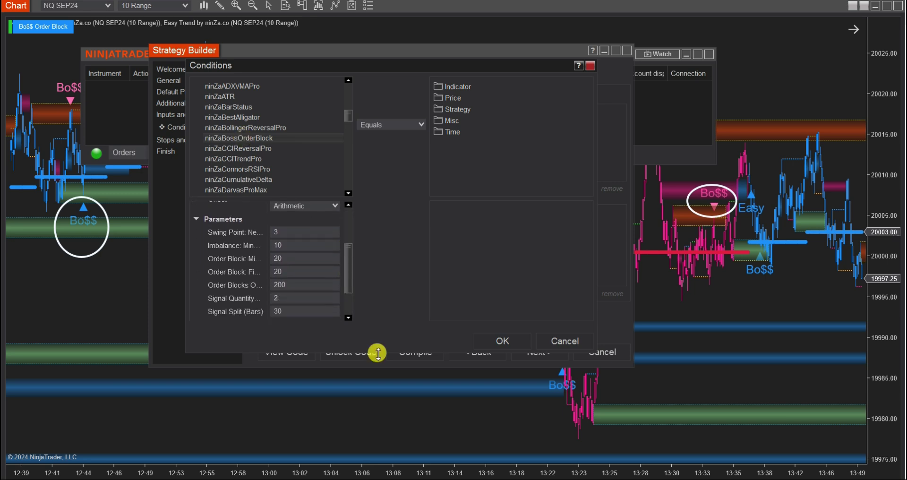
pyautogui.moveTo(378, 353); pyautogui.dragTo(380, 451)
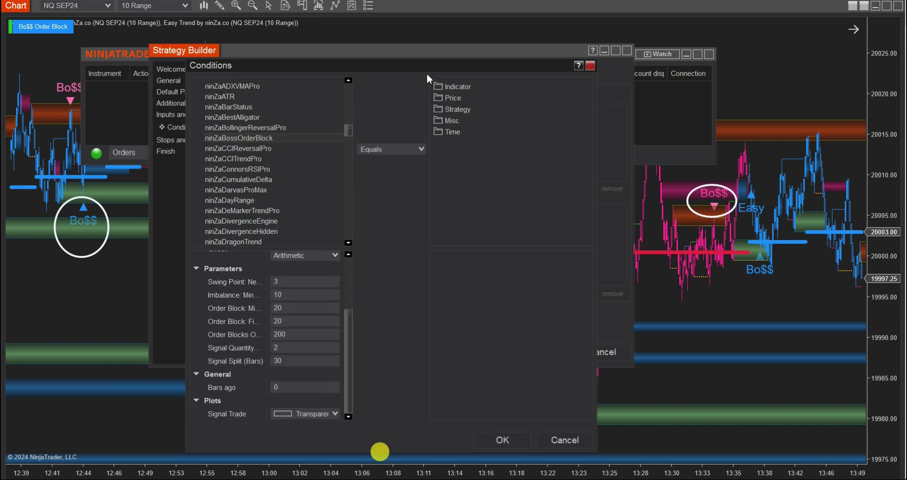
pyautogui.moveTo(427, 63); pyautogui.dragTo(449, 46)
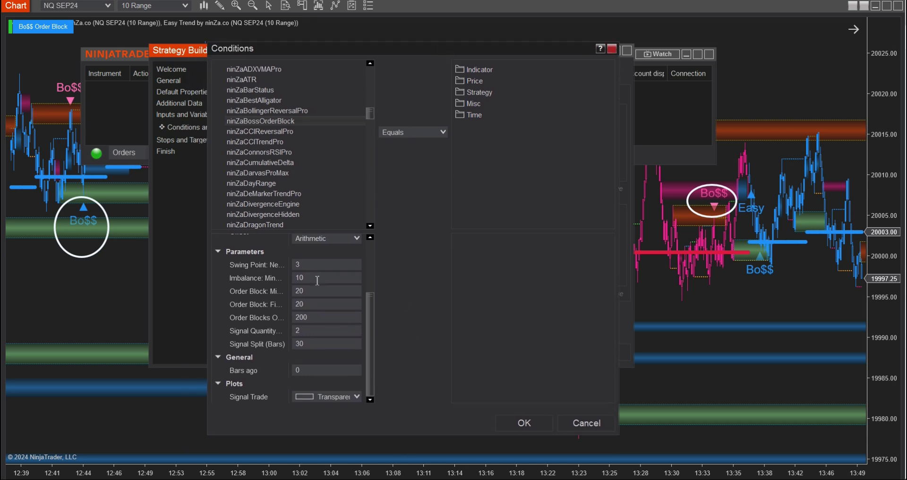
# Change the indicator's imbalance and order block parameters to 5, 5 and 10.
pyautogui.moveTo(317, 280); pyautogui.dragTo(268, 281)
pyautogui.write('5')
pyautogui.click(251, 295)
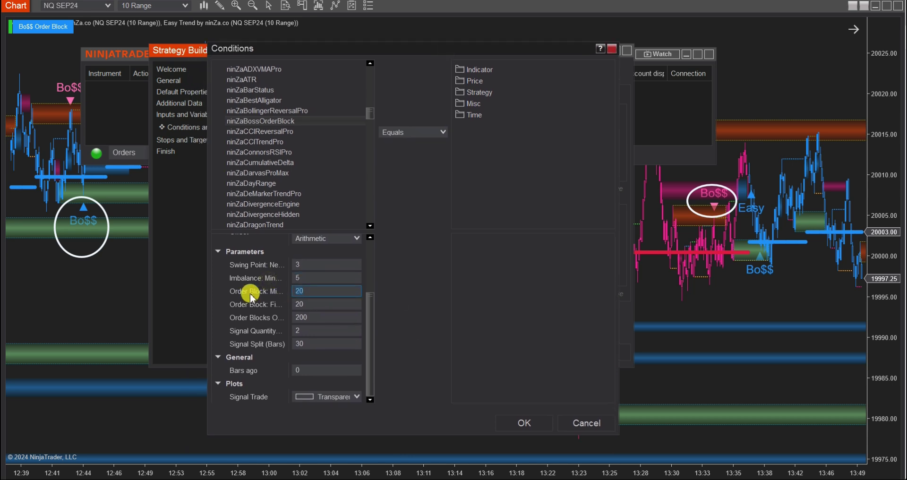
pyautogui.write('5')
pyautogui.click(276, 321)
pyautogui.write('10')
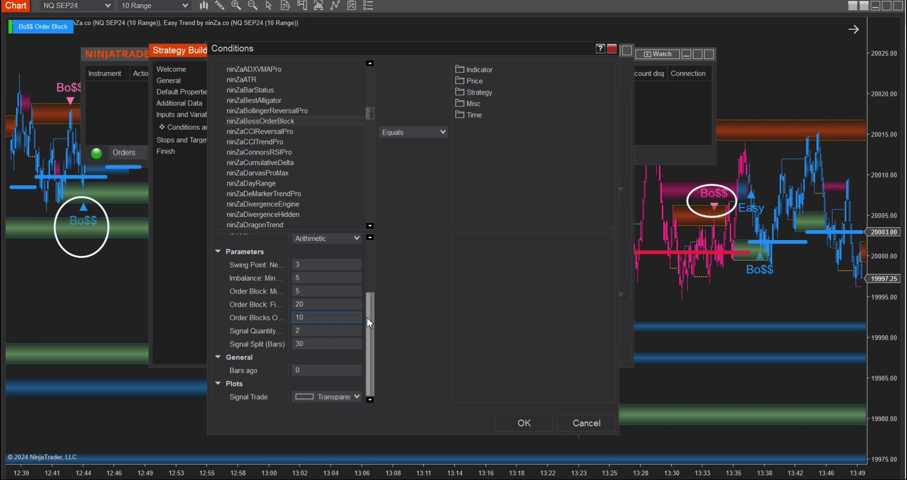
pyautogui.moveTo(367, 317); pyautogui.dragTo(369, 358)
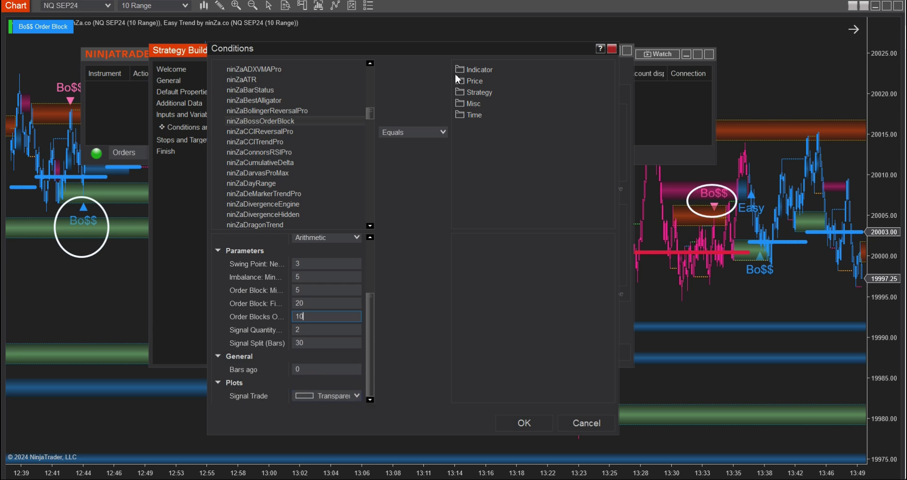
# Compare the indicator against a Misc numeric value of 1 and confirm the condition.
pyautogui.doubleClick(474, 103)
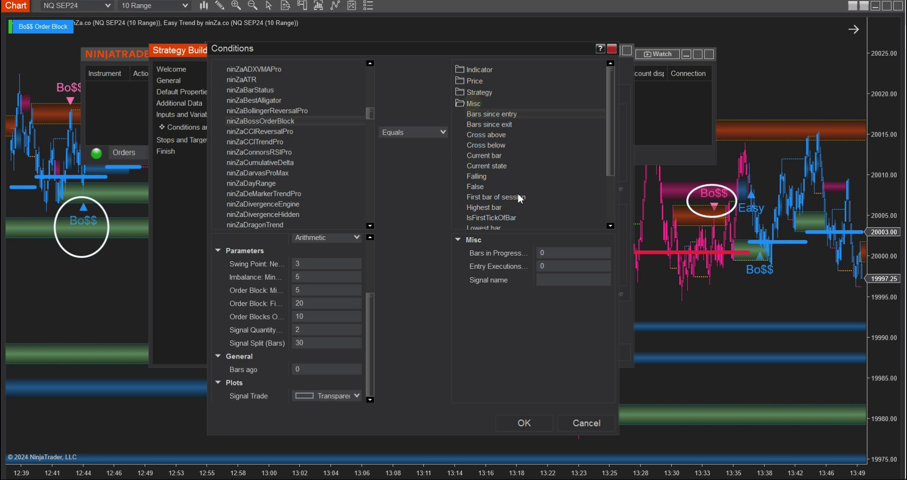
pyautogui.scroll(-3, 519, 204)
pyautogui.click(488, 182)
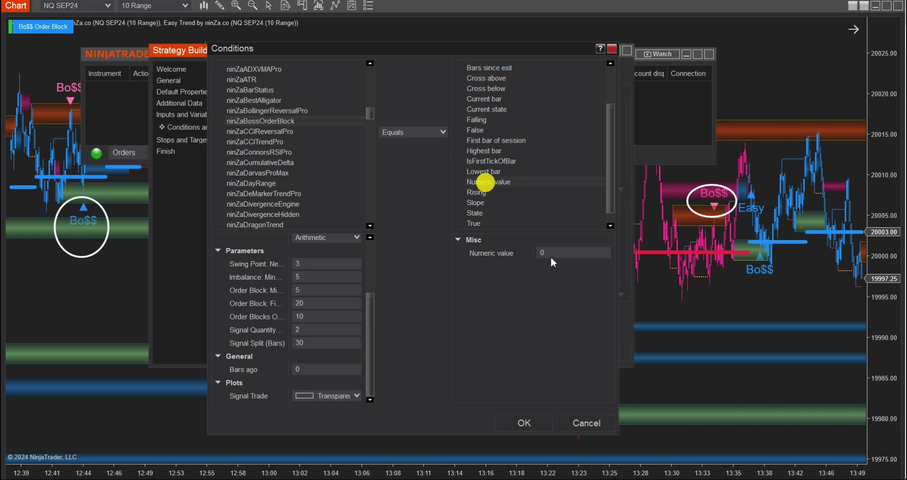
pyautogui.click(519, 253)
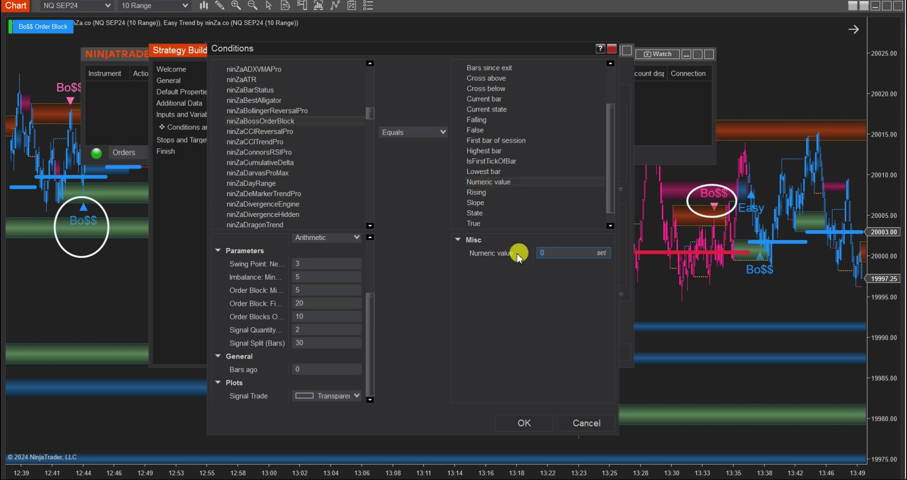
pyautogui.click(523, 422)
# Duplicate the ninZaBossOrderBlock condition and open the copy for editing.
pyautogui.rightClick(369, 110)
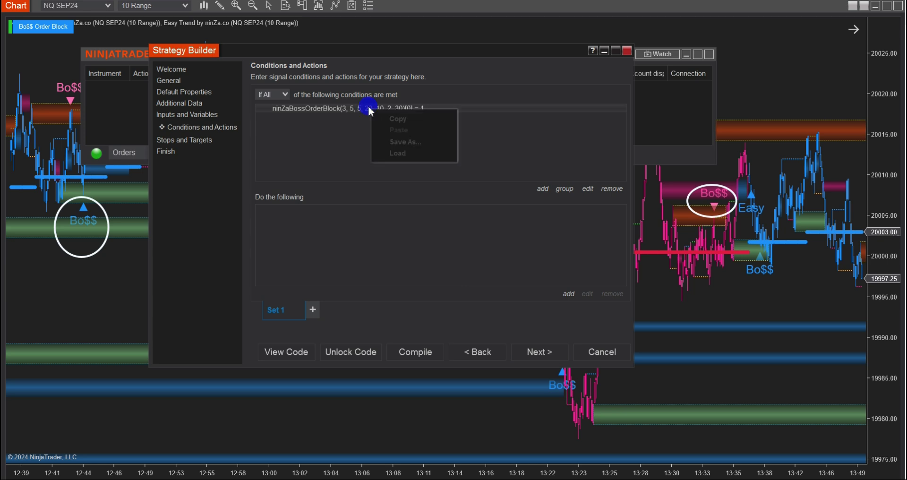
pyautogui.click(401, 119)
pyautogui.rightClick(370, 124)
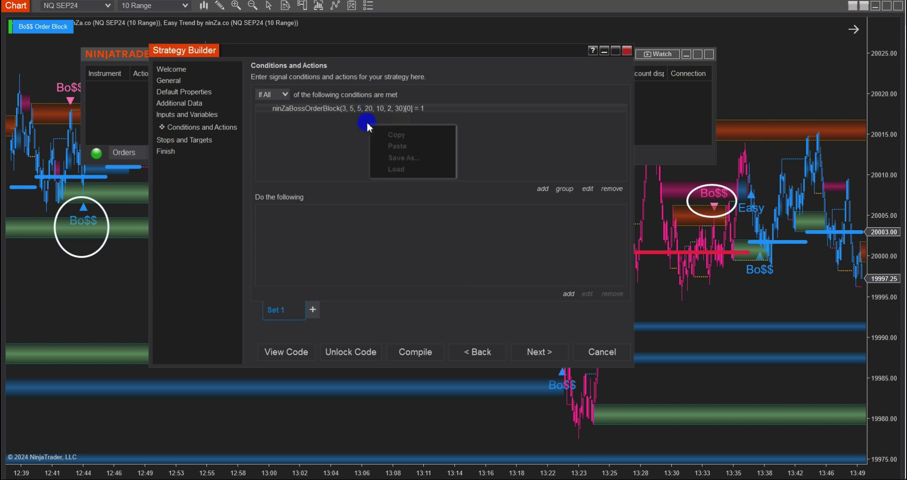
pyautogui.click(406, 146)
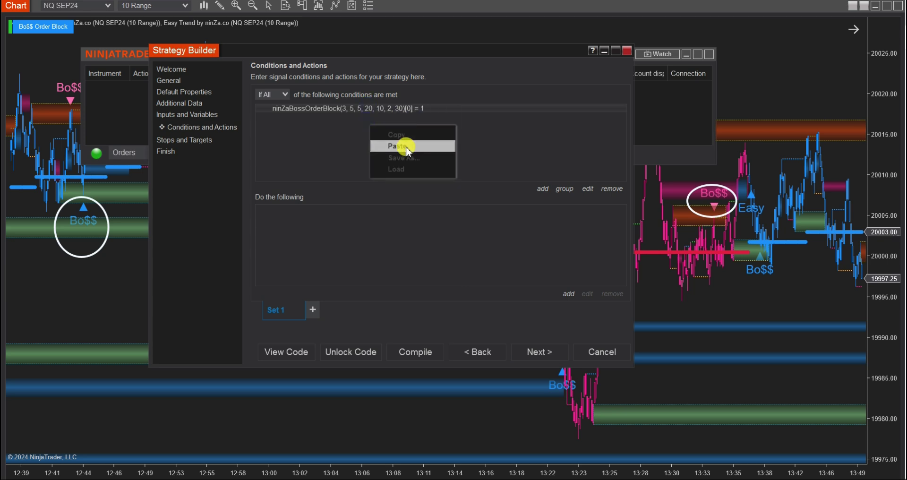
pyautogui.click(588, 190)
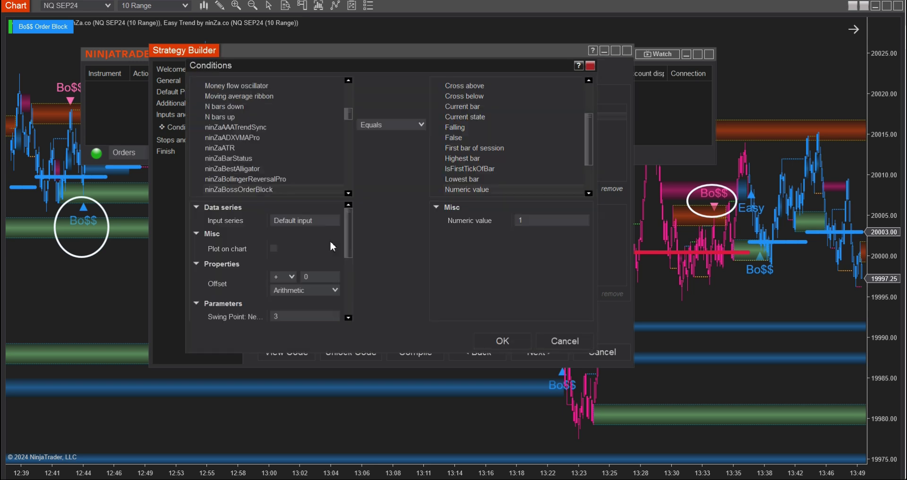
# Set the copy to Bars ago 1 with a not-equal comparison, then begin another condition.
pyautogui.click(347, 315)
pyautogui.doubleClick(276, 287)
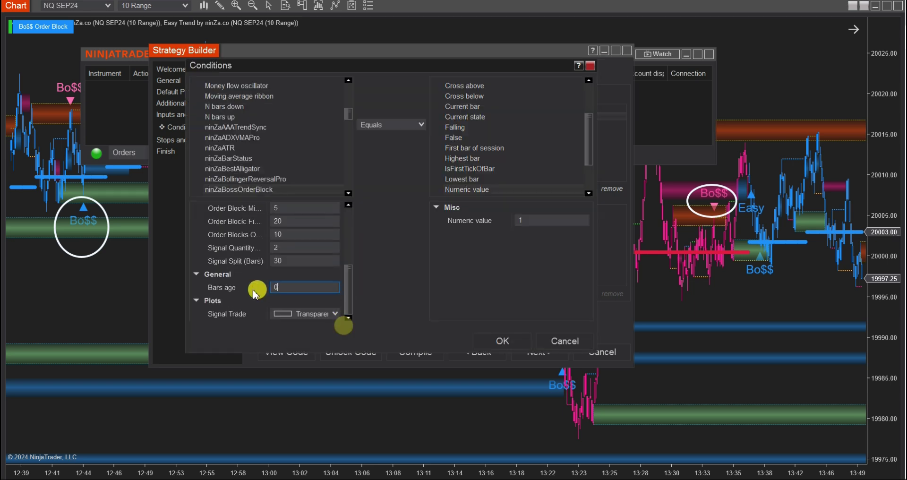
pyautogui.write('1')
pyautogui.click(416, 127)
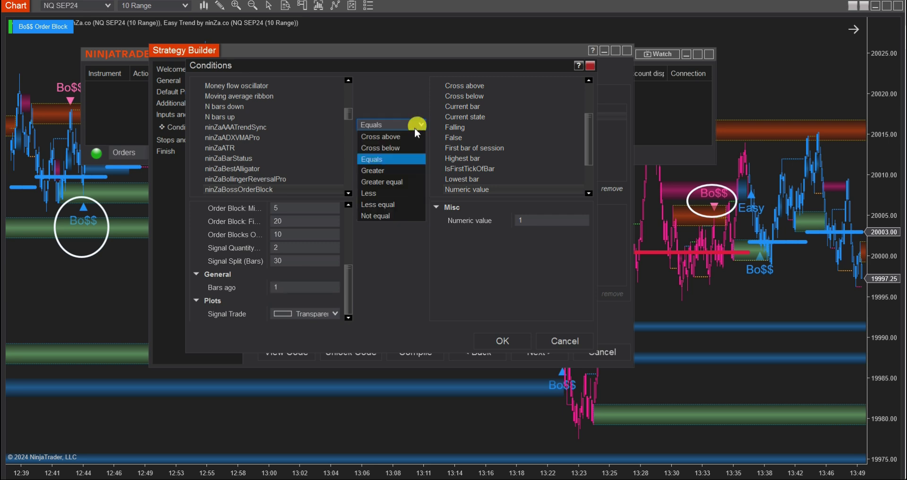
pyautogui.click(388, 217)
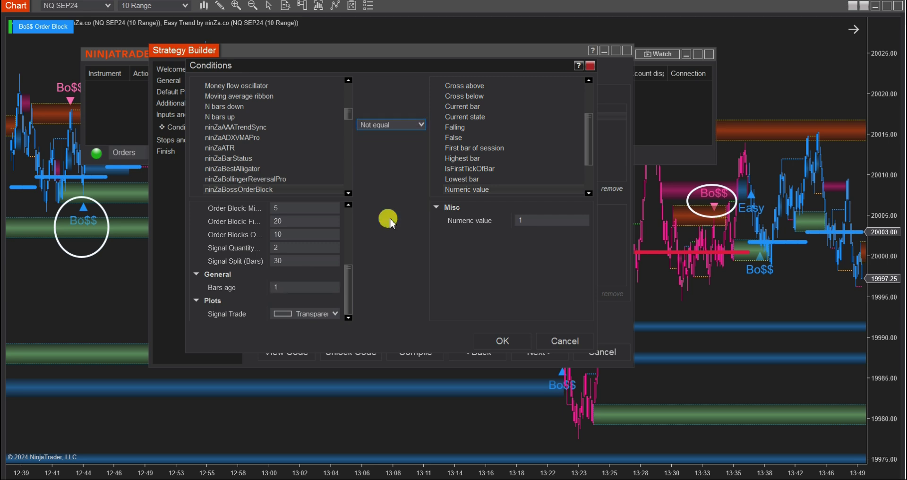
pyautogui.click(511, 341)
pyautogui.click(546, 190)
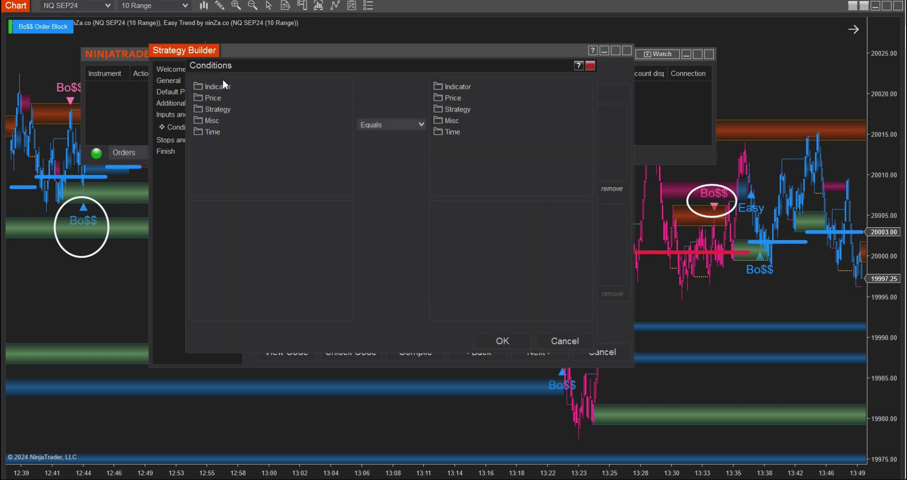
# Select ninZaEasyTrend with period 200 and compare its Signal_State plot.
pyautogui.click(223, 85)
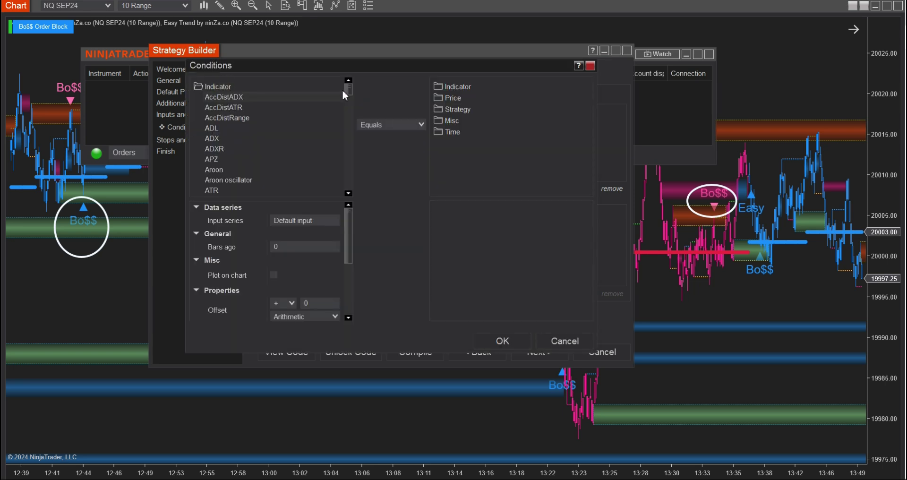
pyautogui.moveTo(347, 90); pyautogui.dragTo(342, 127)
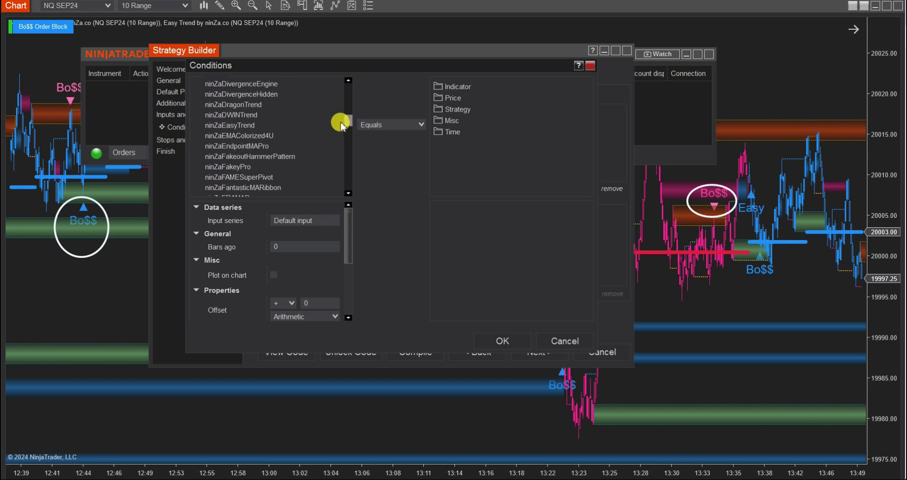
pyautogui.click(245, 125)
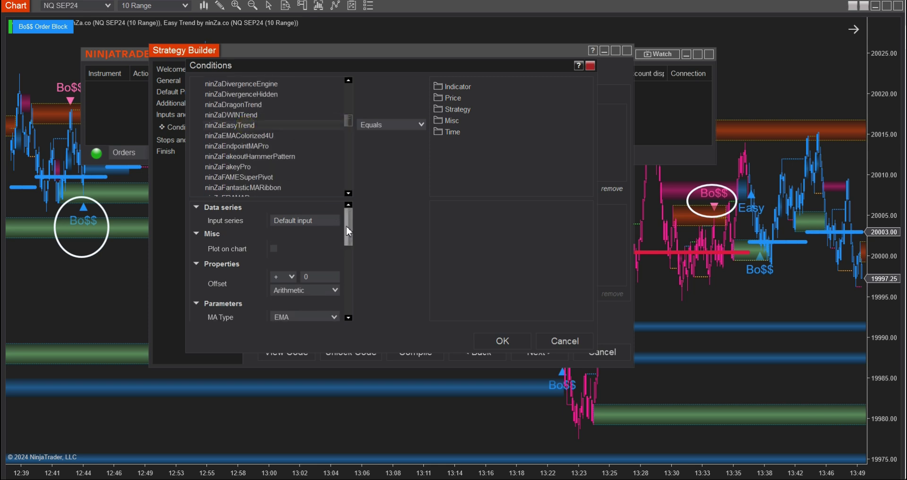
pyautogui.moveTo(348, 231); pyautogui.dragTo(348, 257)
pyautogui.click(273, 231)
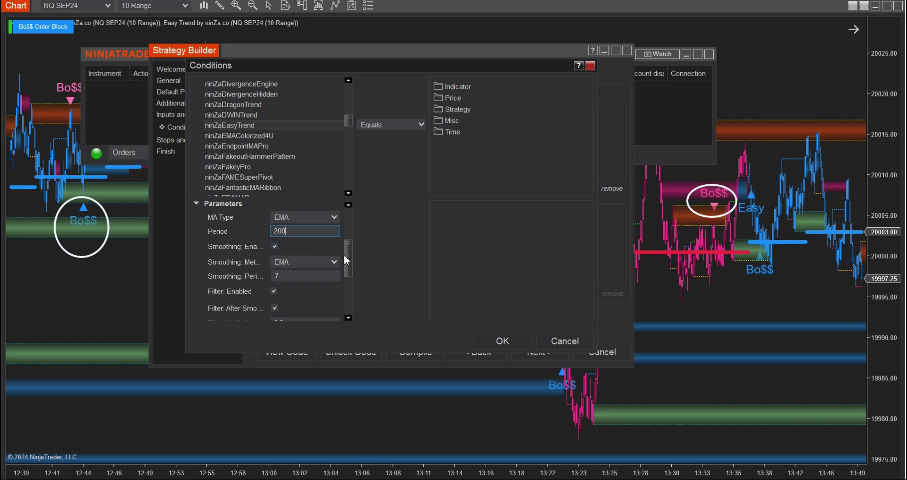
pyautogui.moveTo(348, 260); pyautogui.dragTo(352, 307)
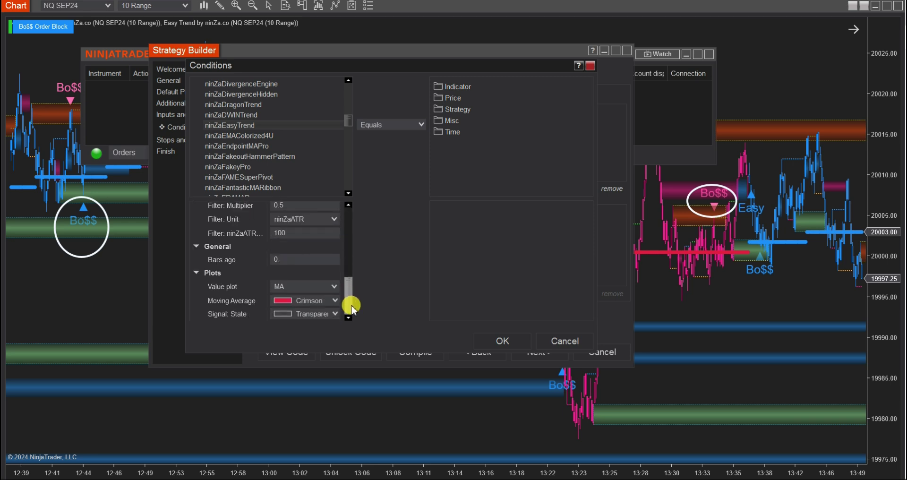
pyautogui.click(333, 287)
pyautogui.click(324, 310)
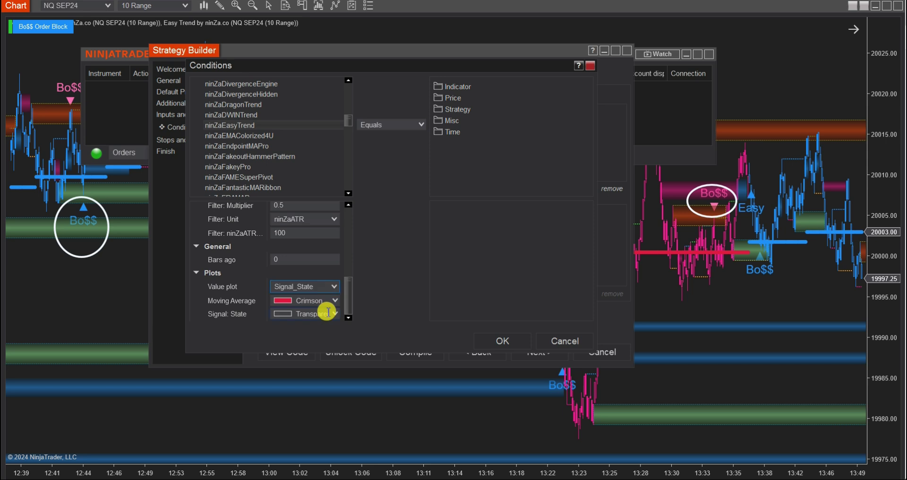
# Set the comparison value to a numeric 1 and confirm the Easy Trend condition.
pyautogui.doubleClick(444, 121)
pyautogui.scroll(-2, 489, 178)
pyautogui.scroll(-2, 481, 179)
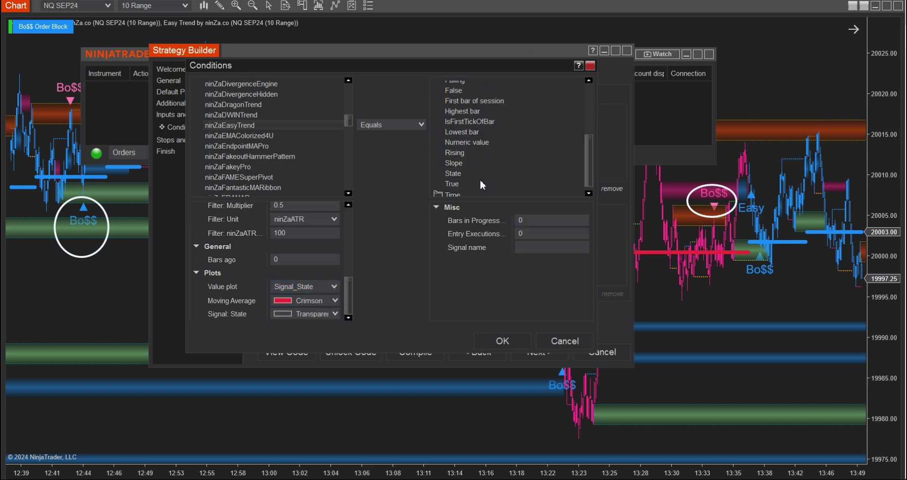
pyautogui.click(477, 143)
pyautogui.click(525, 220)
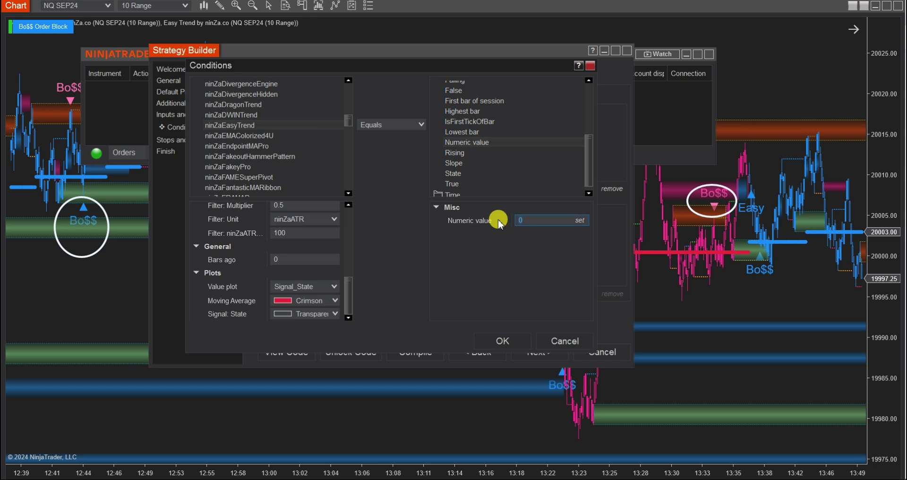
pyautogui.write('1')
pyautogui.click(502, 340)
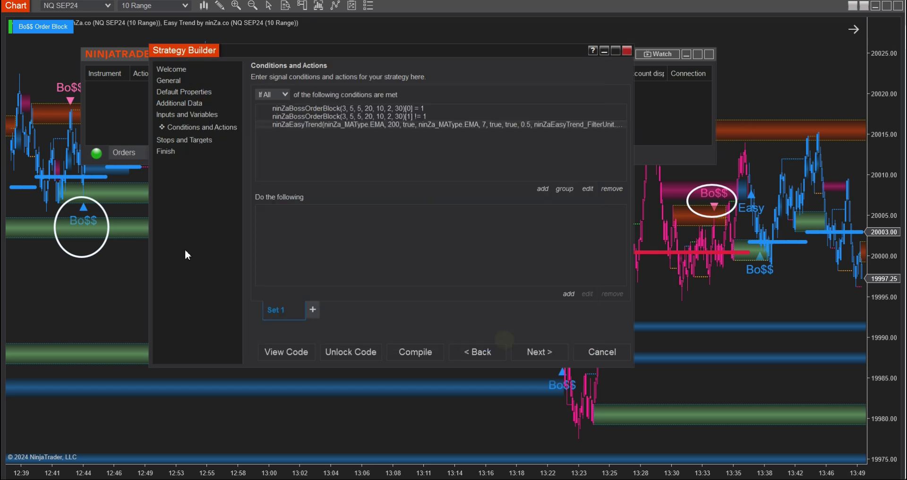
# Add an Enter long position action to Set 1.
pyautogui.click(568, 293)
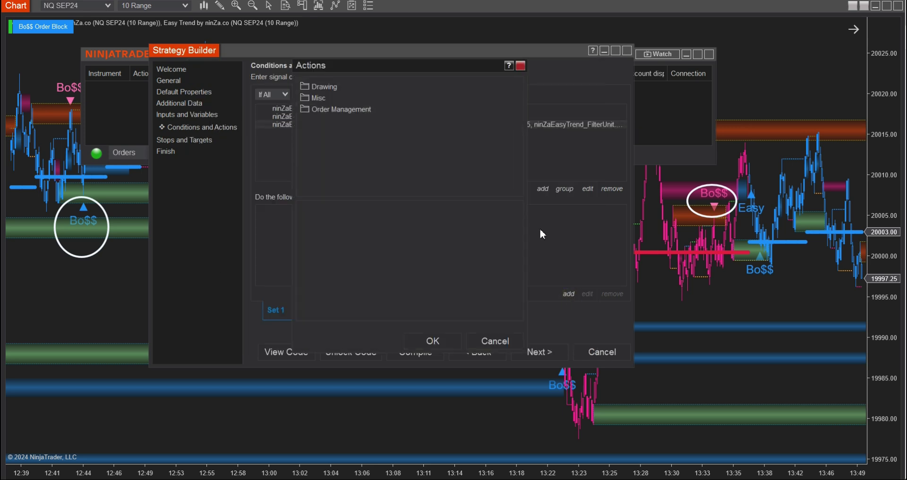
pyautogui.click(340, 109)
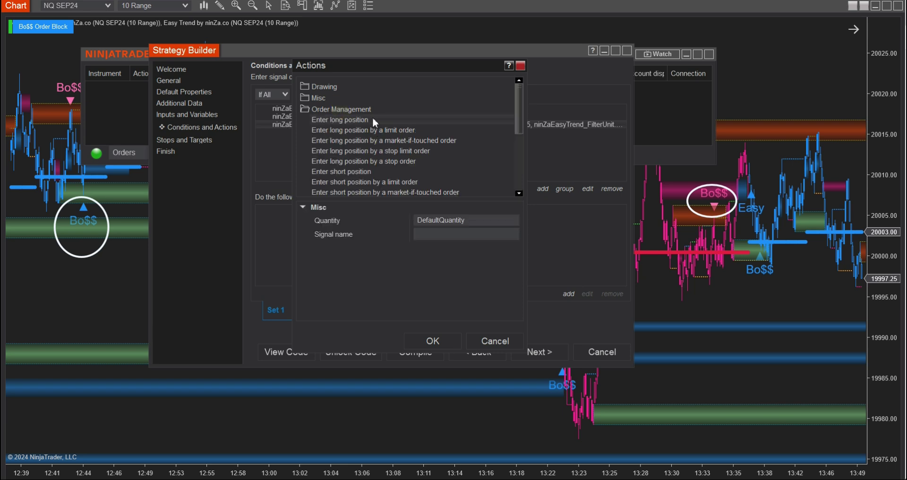
pyautogui.click(428, 340)
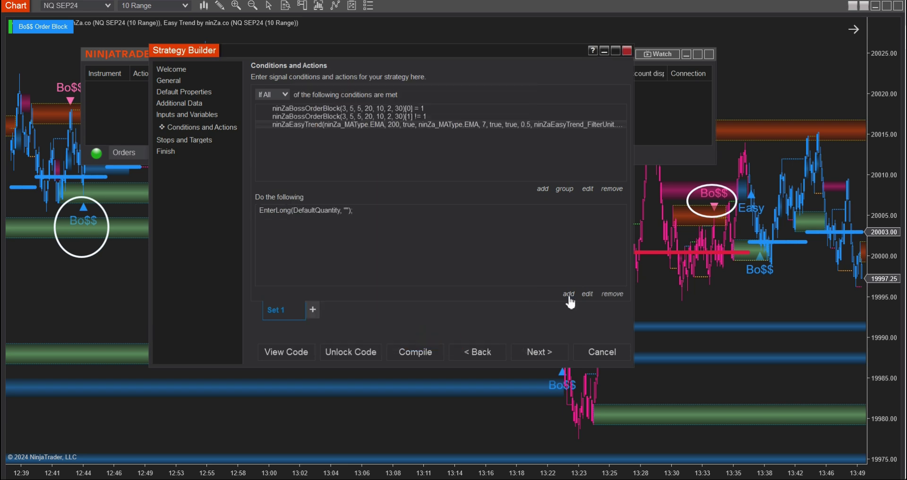
# Add a lime vertical line drawing to Set 1, tagged with CurrentBars[0].
pyautogui.click(568, 296)
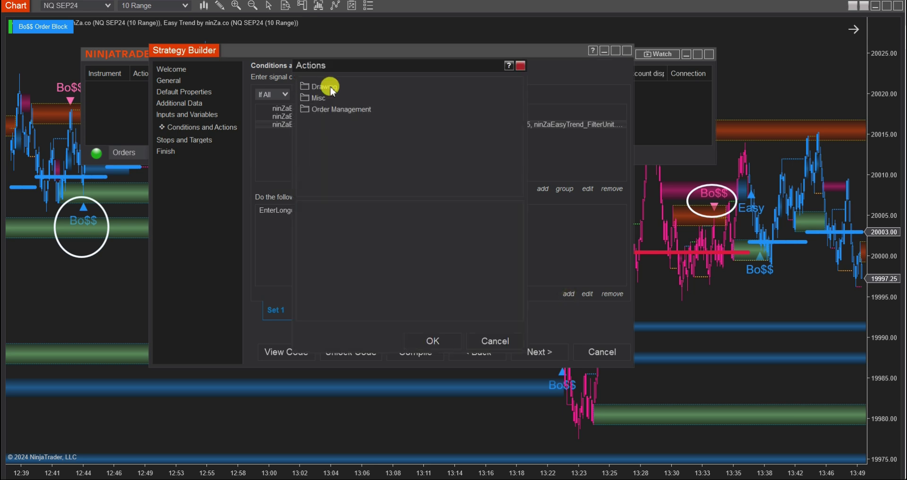
pyautogui.doubleClick(331, 88)
pyautogui.scroll(-8, 341, 146)
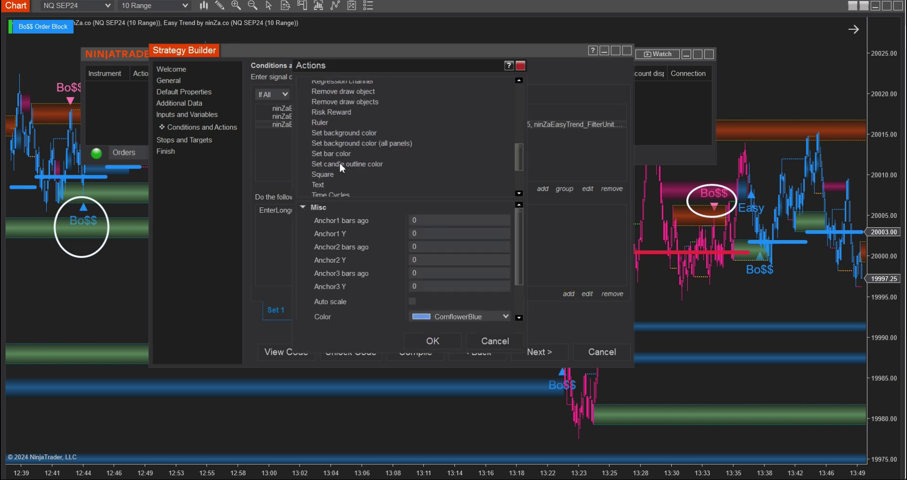
pyautogui.scroll(-3, 333, 176)
pyautogui.click(335, 165)
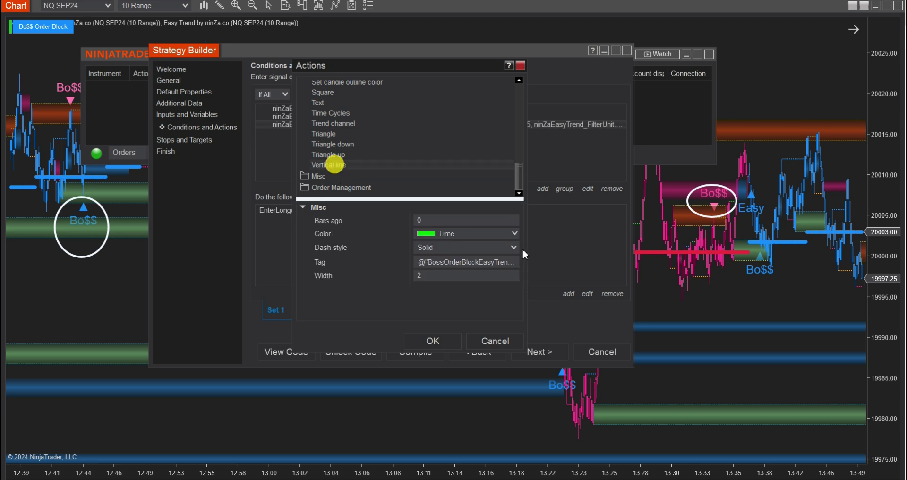
pyautogui.click(512, 263)
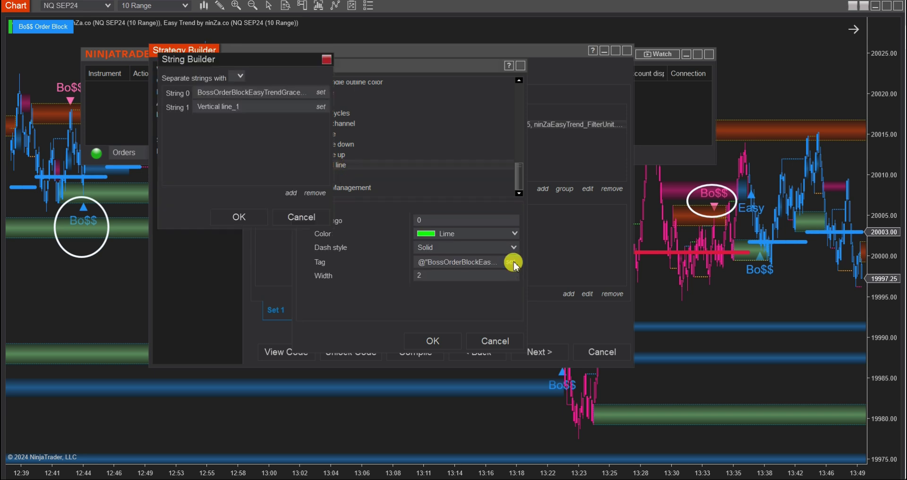
pyautogui.click(320, 110)
pyautogui.click(144, 61)
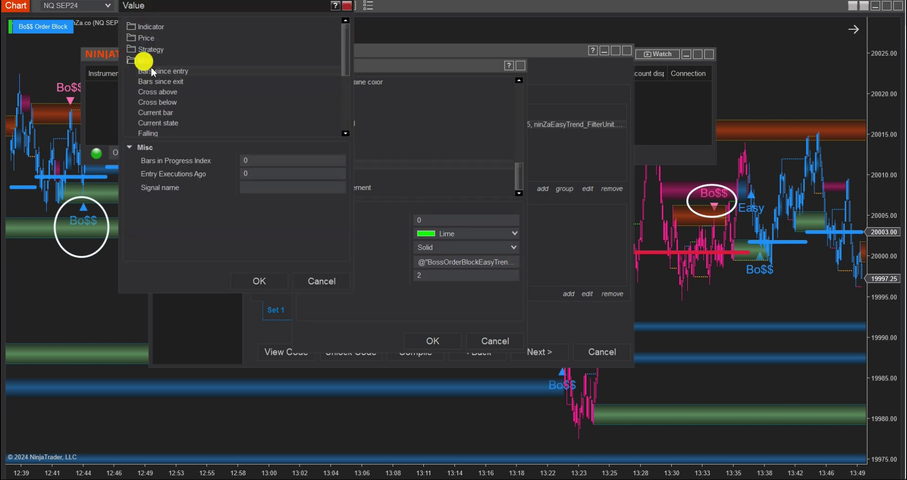
pyautogui.click(163, 113)
pyautogui.click(275, 283)
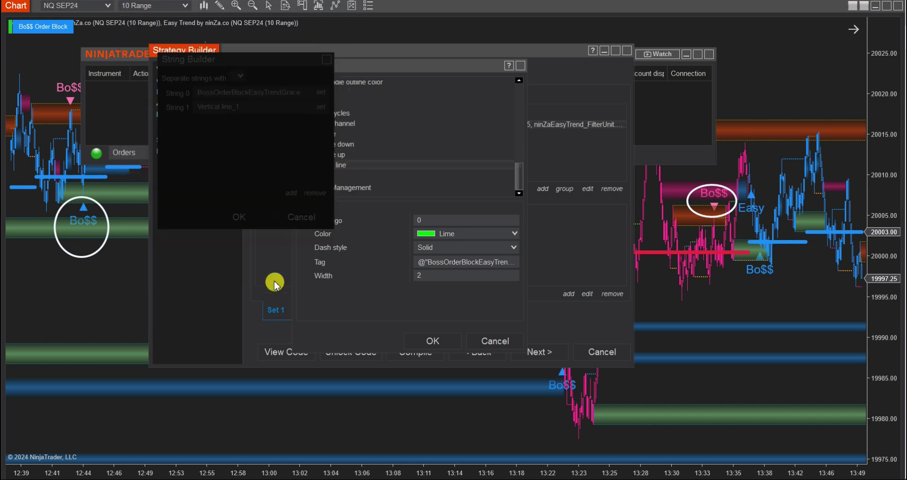
pyautogui.click(239, 217)
pyautogui.click(426, 341)
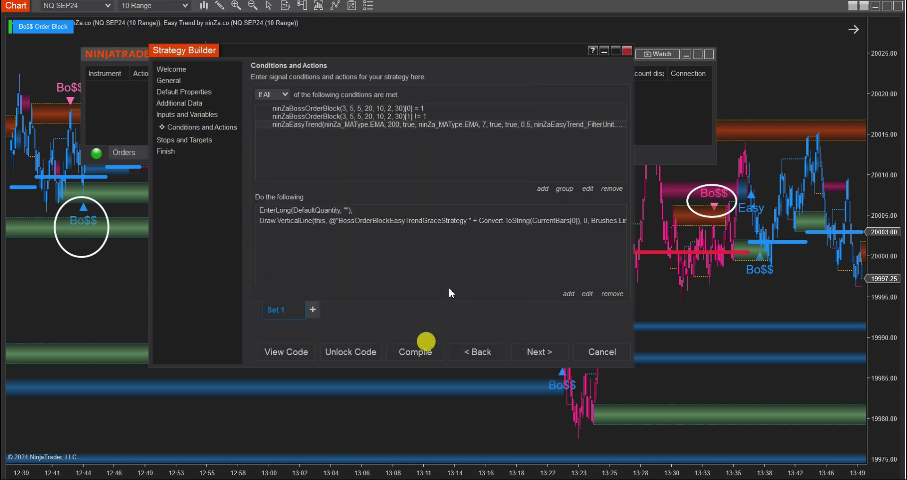
# Duplicate Set 1 into a new Set 2 and change its first Boss Order Block condition to -1.
pyautogui.rightClick(279, 316)
pyautogui.click(345, 334)
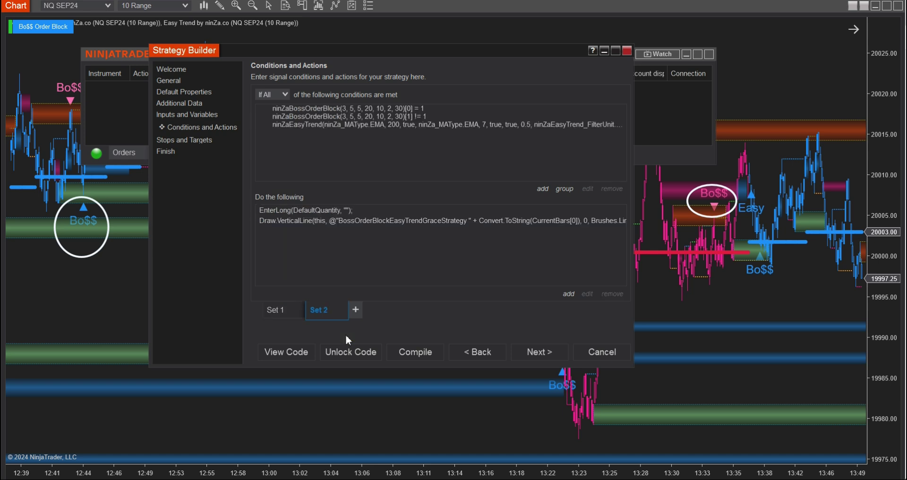
pyautogui.click(400, 109)
pyautogui.click(587, 189)
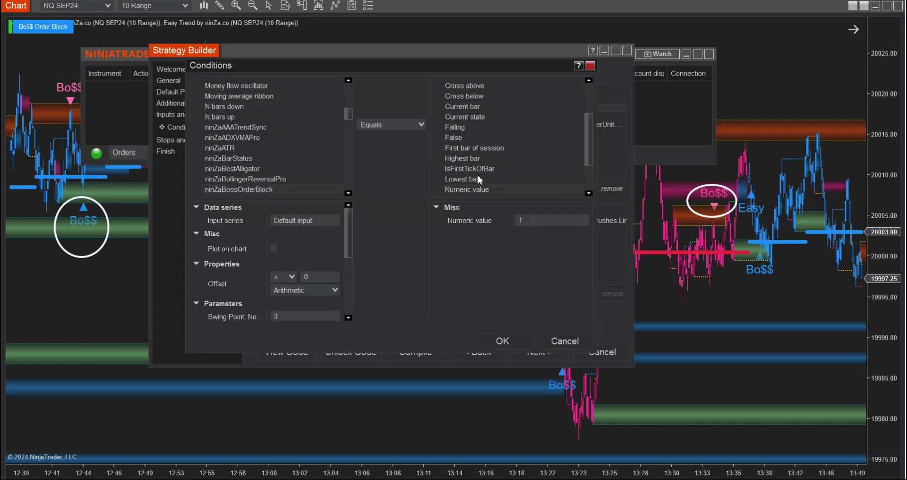
pyautogui.click(518, 220)
pyautogui.write('-')
pyautogui.click(503, 341)
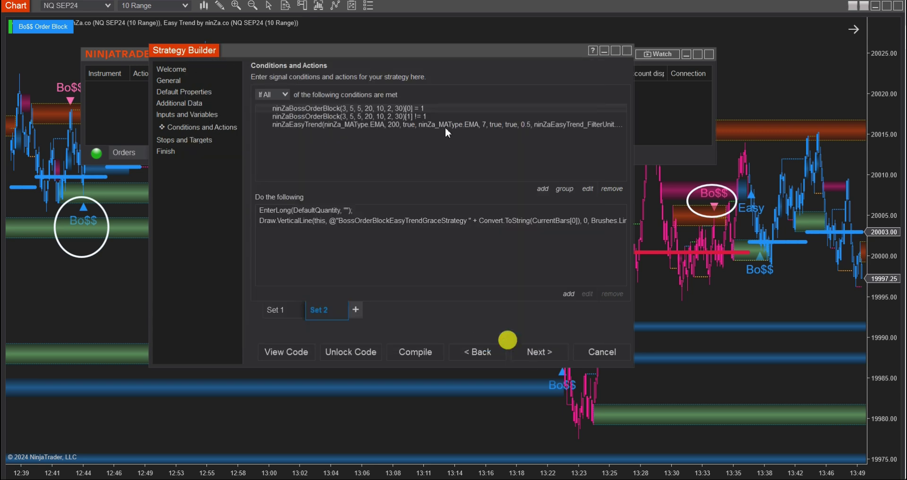
# Set the second Boss Order Block condition to -1 and start editing the Easy Trend value.
pyautogui.click(416, 117)
pyautogui.click(587, 189)
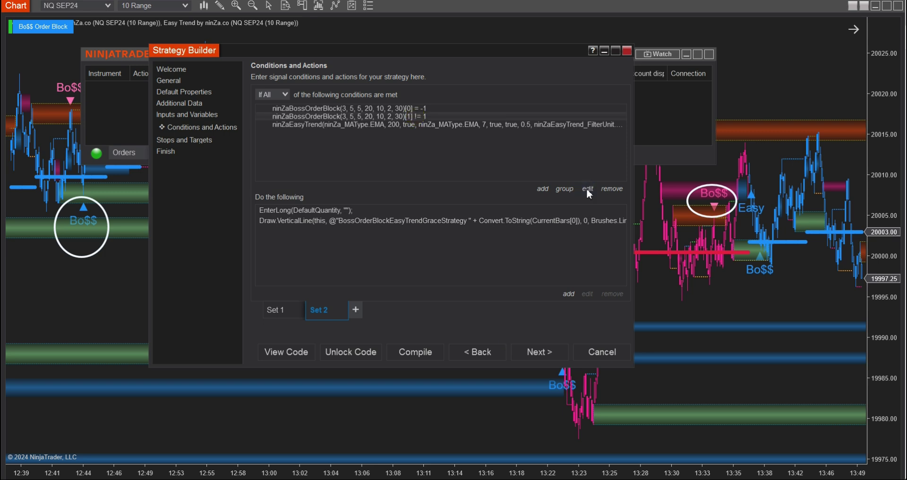
pyautogui.click(520, 220)
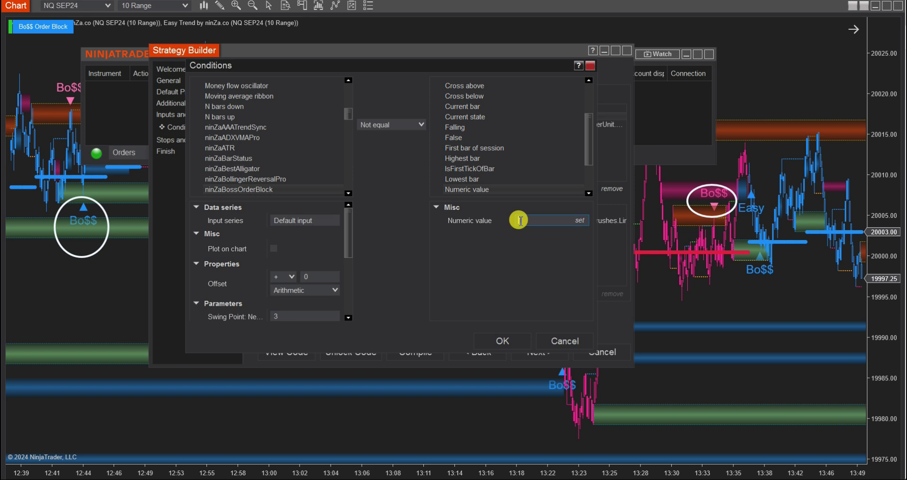
pyautogui.click(503, 341)
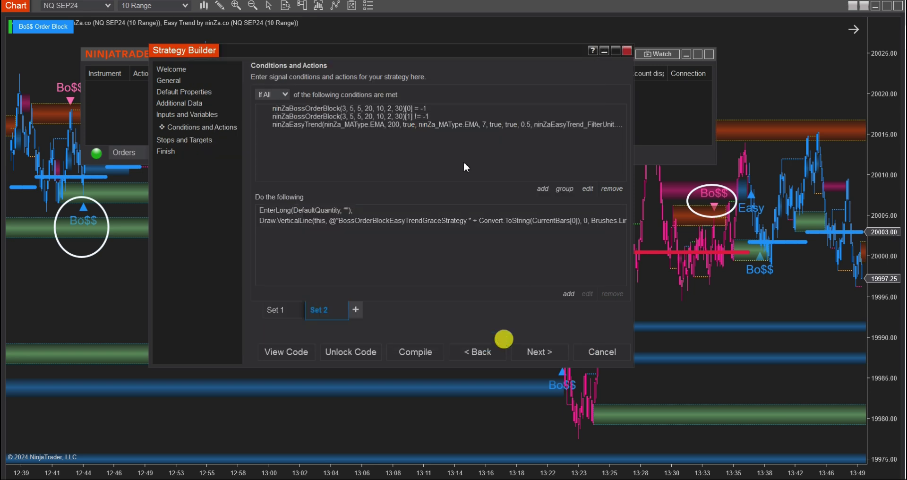
pyautogui.click(483, 127)
pyautogui.click(589, 189)
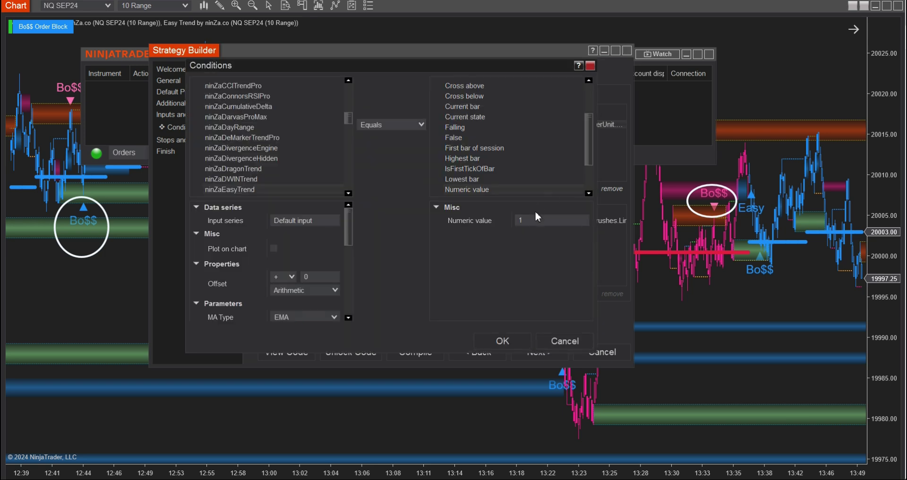
pyautogui.click(518, 220)
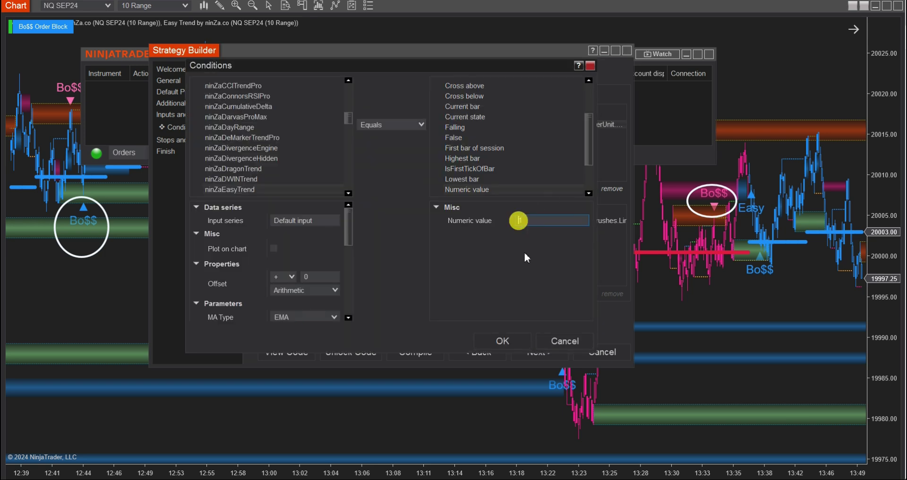
# Keep Easy Trend at -1 and change Set 2's entry to Enter short position.
pyautogui.click(502, 341)
pyautogui.click(335, 211)
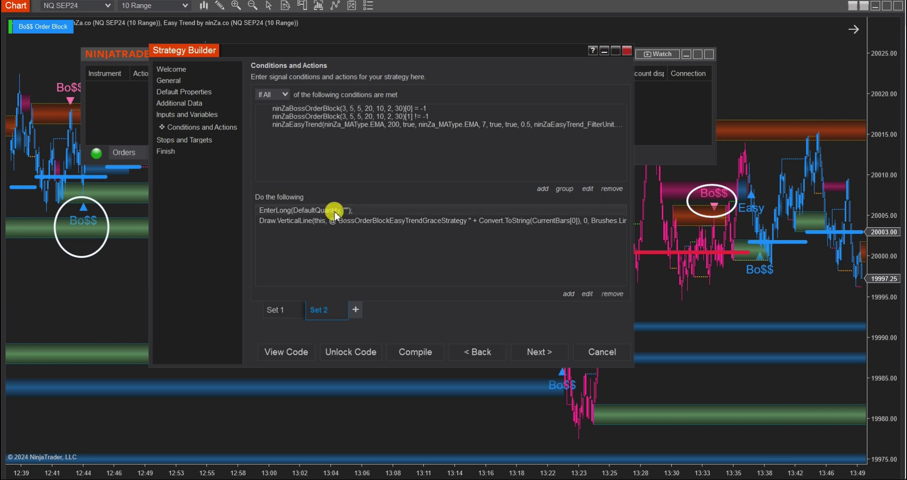
pyautogui.click(587, 294)
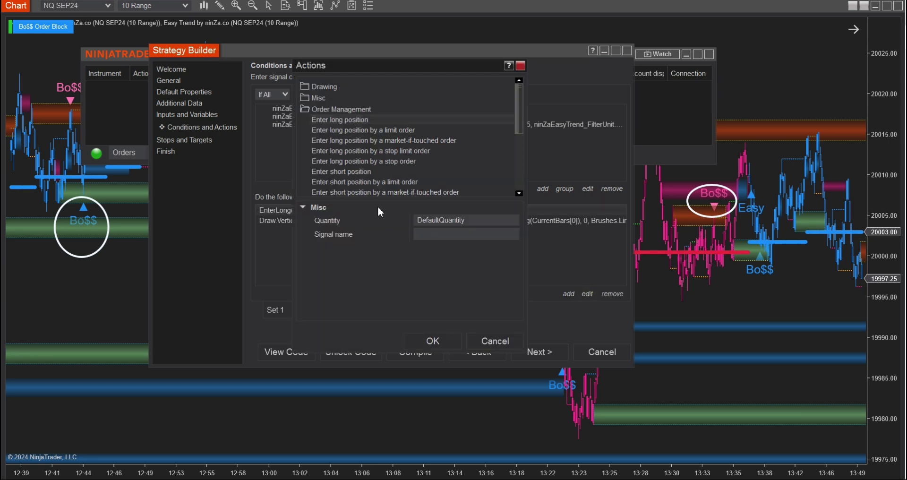
pyautogui.click(358, 172)
pyautogui.click(432, 340)
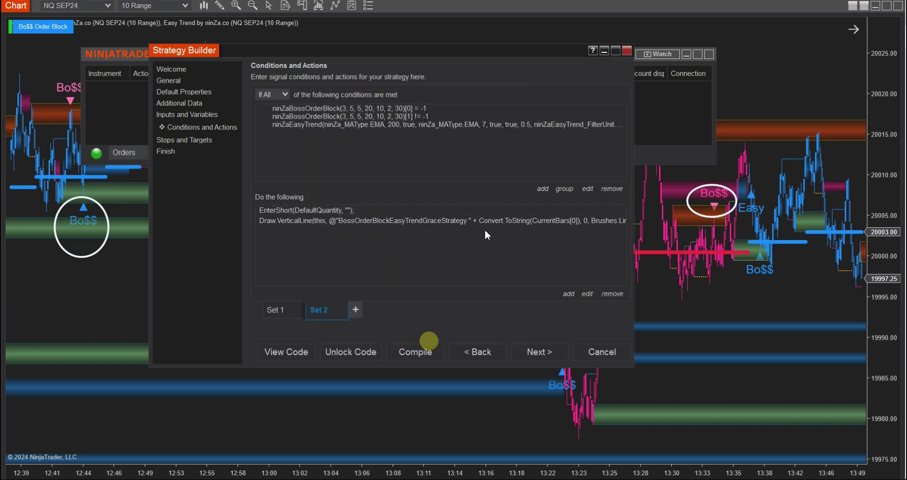
# Change Set 2's vertical line colour from Lime to OrangeRed.
pyautogui.click(501, 221)
pyautogui.click(588, 293)
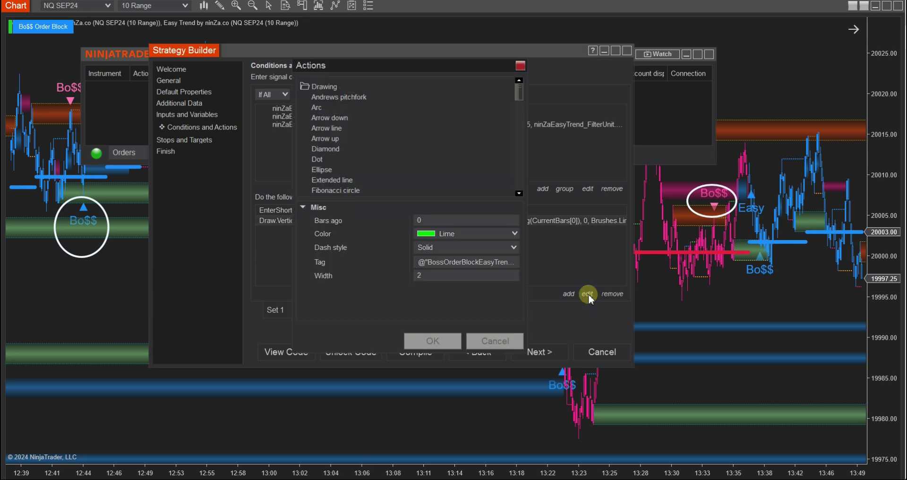
pyautogui.click(487, 240)
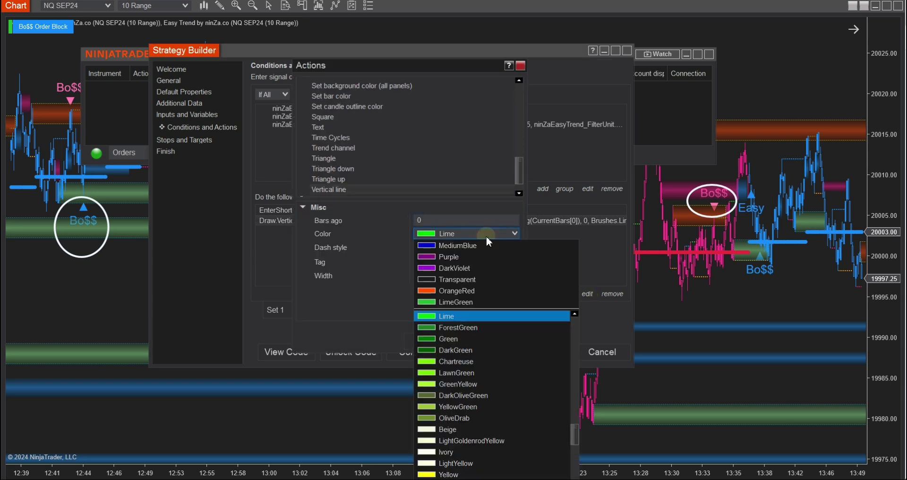
pyautogui.click(457, 291)
pyautogui.click(437, 341)
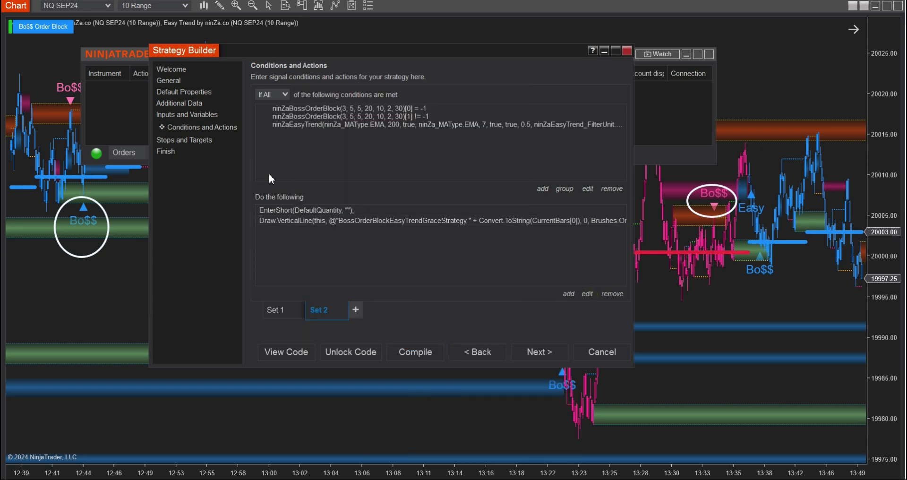
pyautogui.click(197, 140)
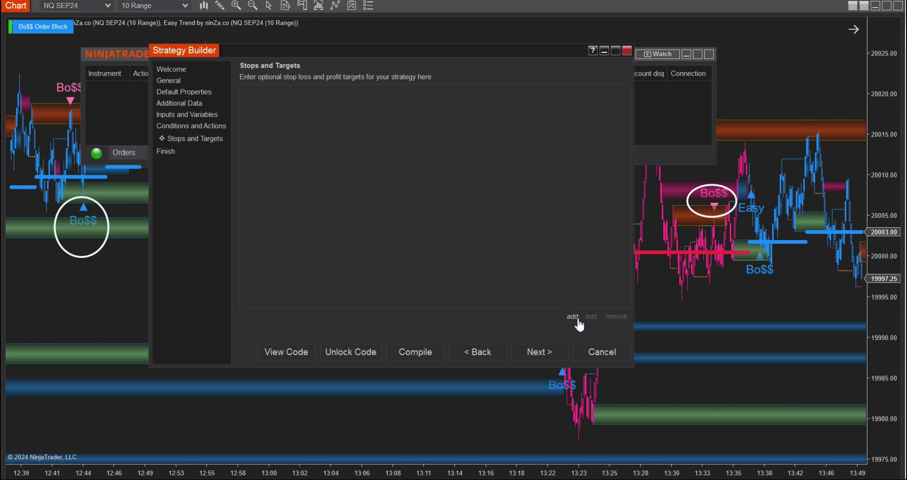
# Add a profit target of 150 ticks.
pyautogui.click(574, 318)
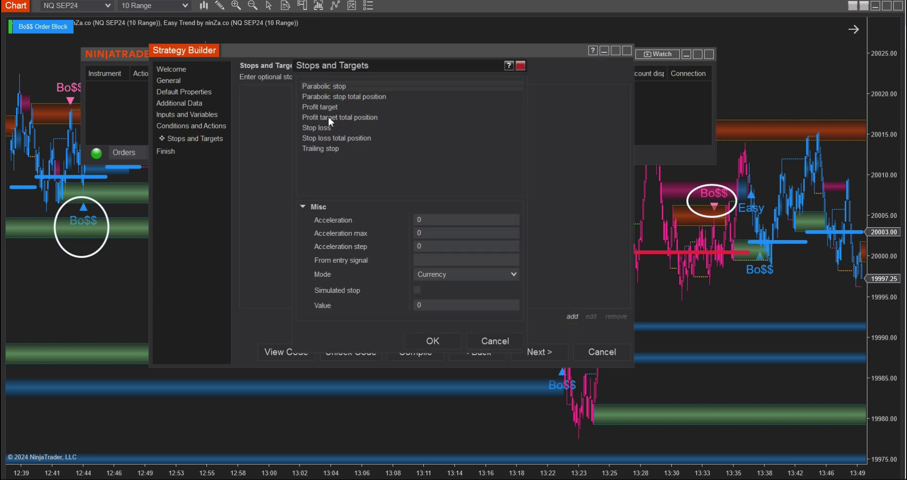
pyautogui.click(326, 108)
pyautogui.click(514, 235)
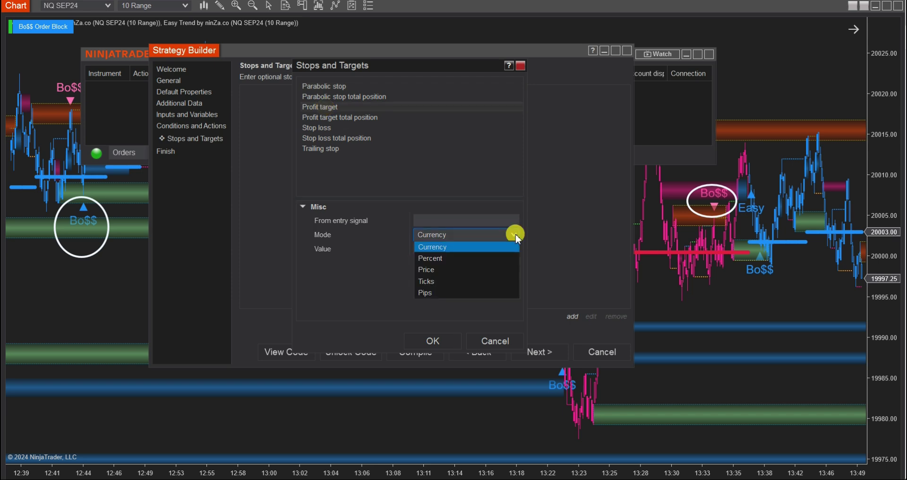
pyautogui.click(439, 281)
pyautogui.click(387, 246)
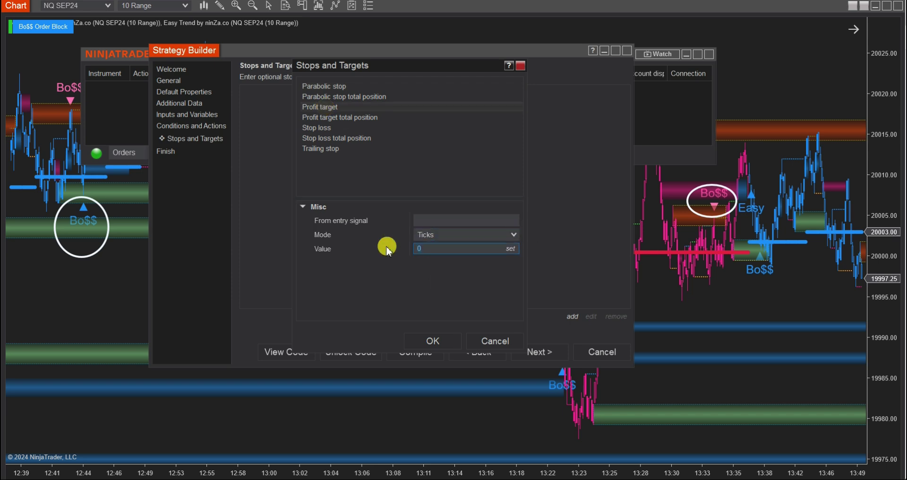
pyautogui.write('150')
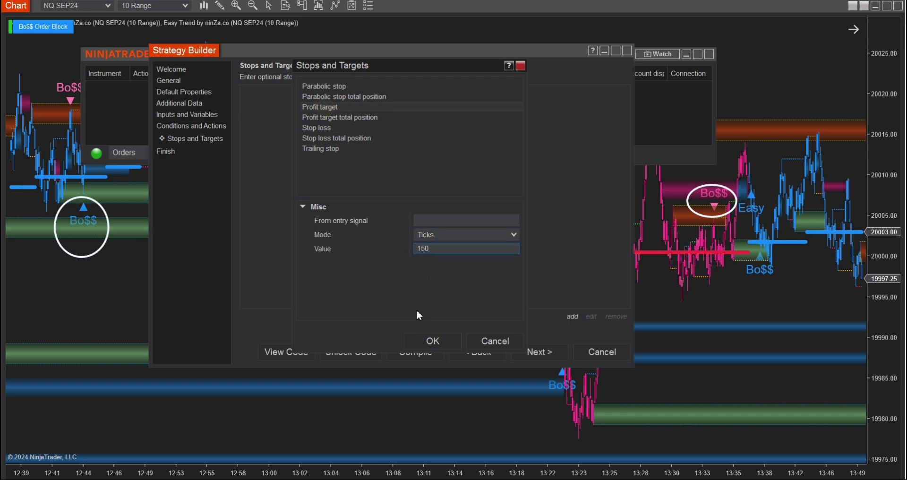
pyautogui.click(428, 337)
# Add a stop loss of 50 ticks.
pyautogui.click(573, 317)
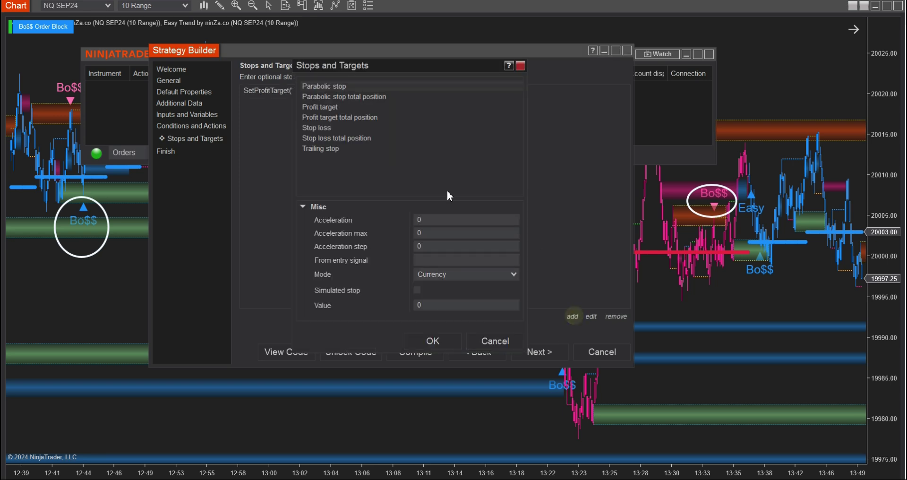
pyautogui.click(324, 127)
pyautogui.click(480, 234)
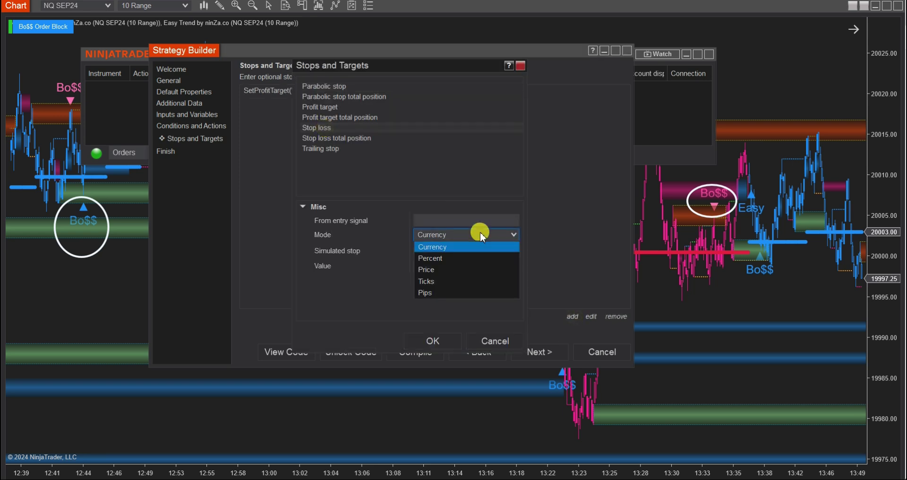
pyautogui.click(433, 282)
pyautogui.click(393, 265)
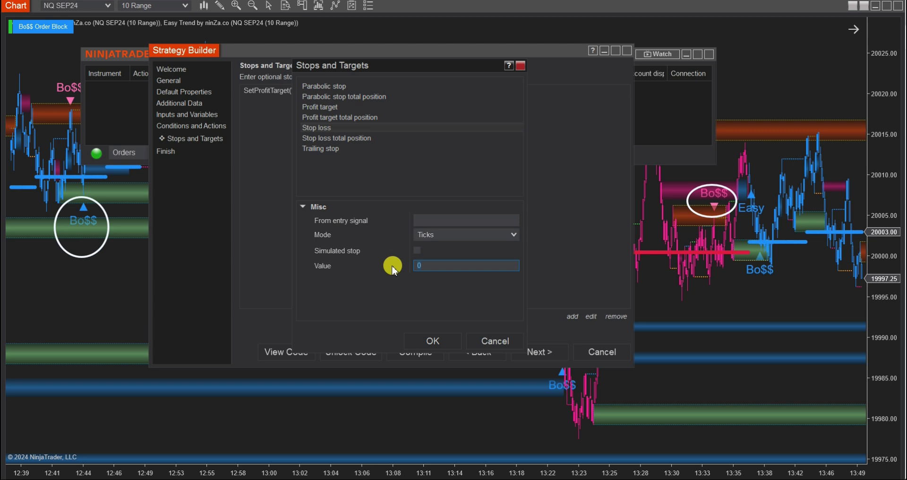
pyautogui.write('50')
pyautogui.click(432, 340)
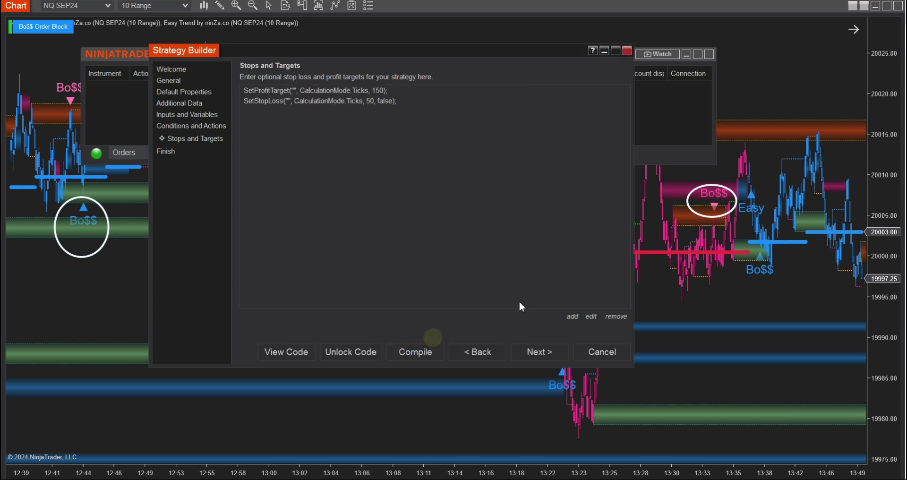
pyautogui.click(537, 352)
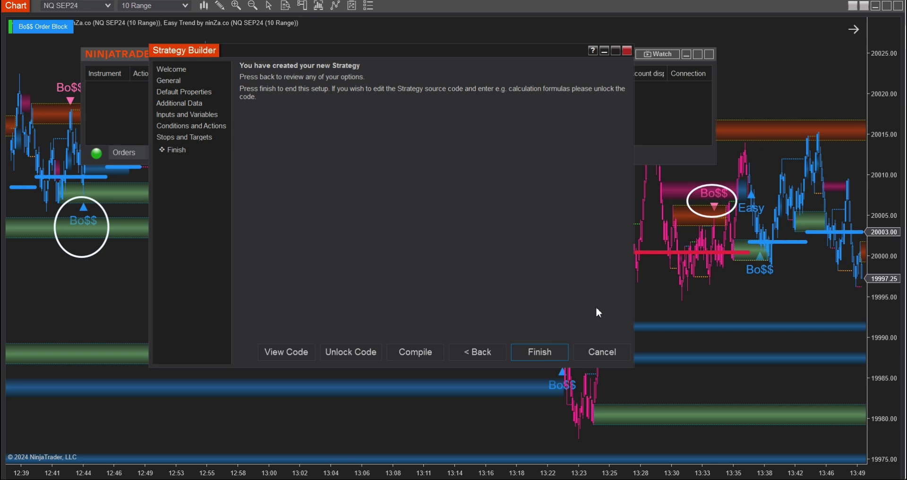
# Finish and save the new strategy, then bring the NQ chart into view.
pyautogui.press('Return')
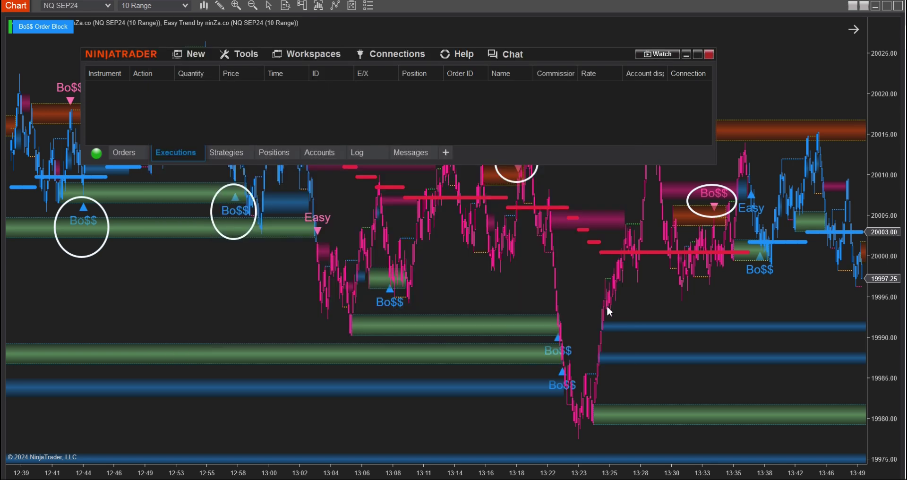
pyautogui.click(686, 56)
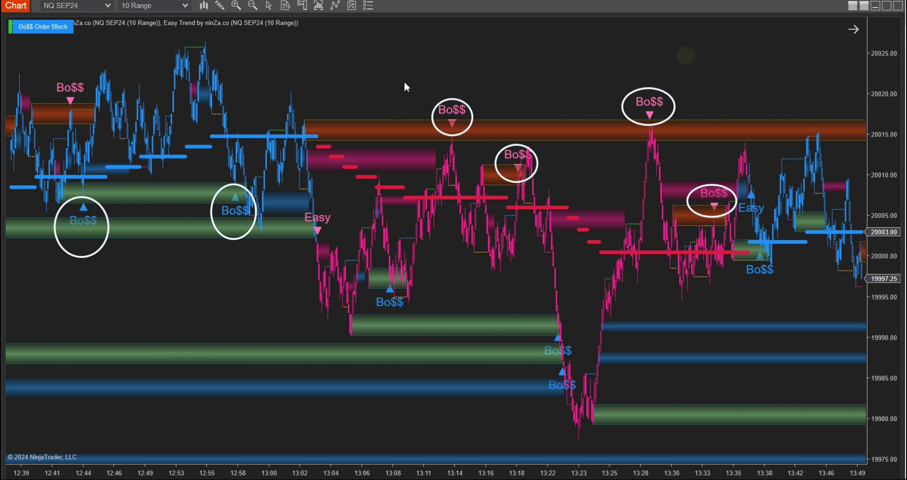
pyautogui.click(385, 67)
pyautogui.rightClick(383, 68)
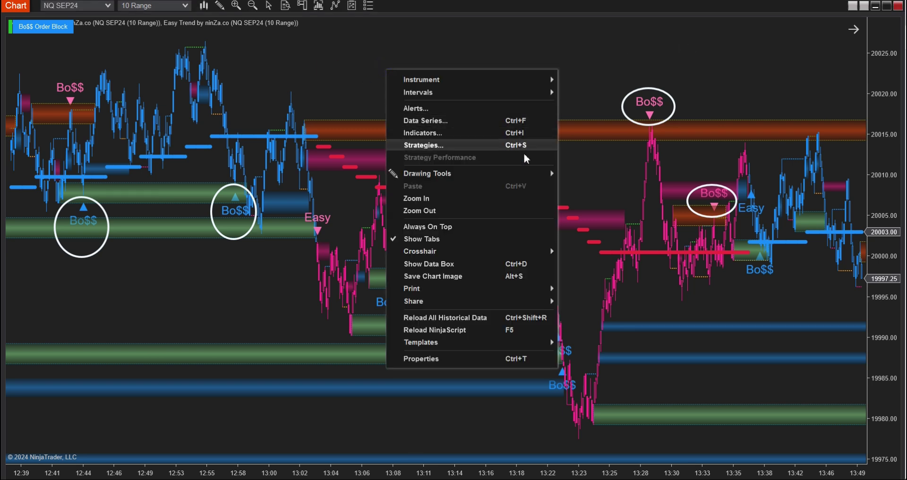
pyautogui.click(537, 147)
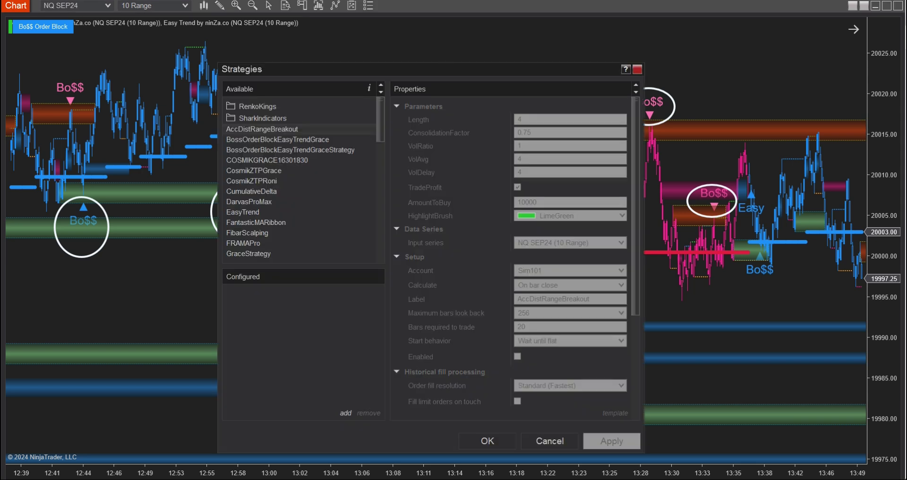
# Add BossOrderBlockEasyTrendGraceStrategy to the NQ chart on the simulation account, enabled.
pyautogui.click(352, 149)
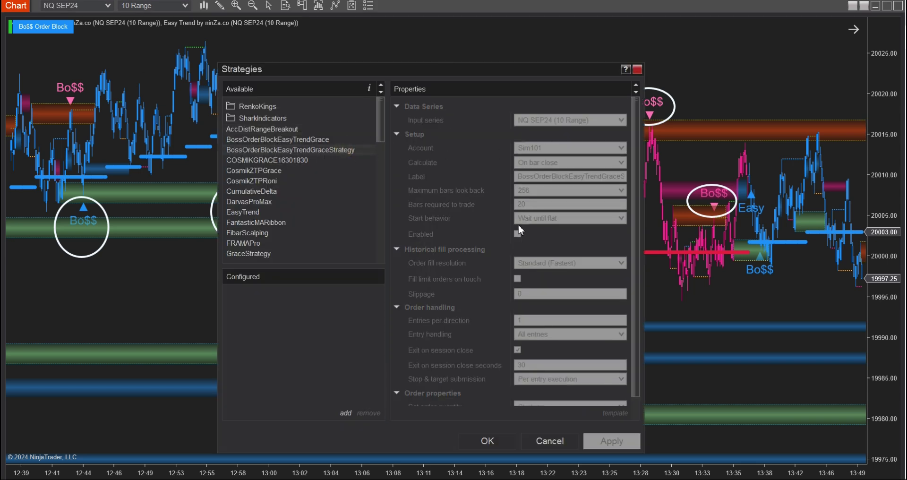
pyautogui.doubleClick(315, 152)
pyautogui.click(530, 148)
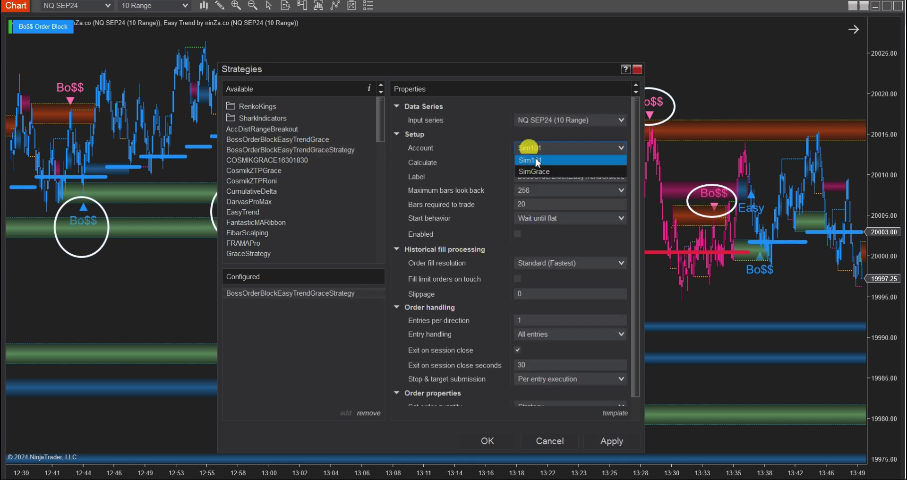
pyautogui.click(540, 171)
pyautogui.click(518, 233)
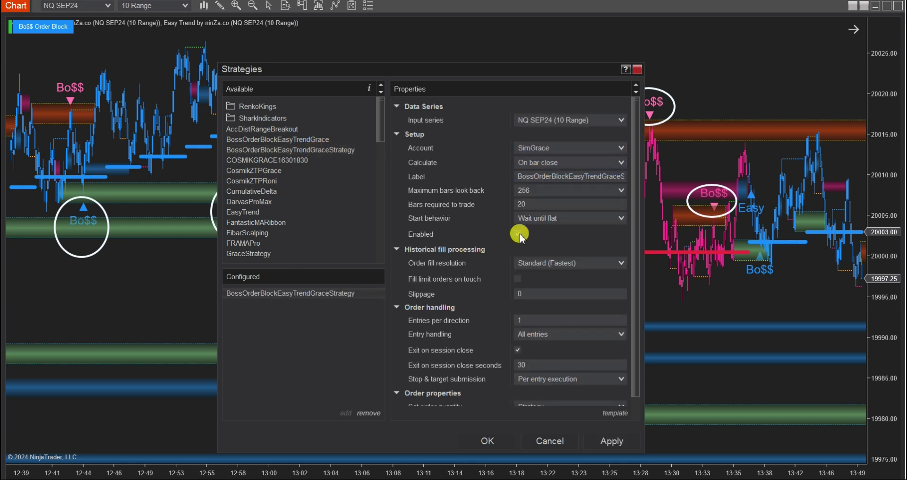
pyautogui.click(498, 440)
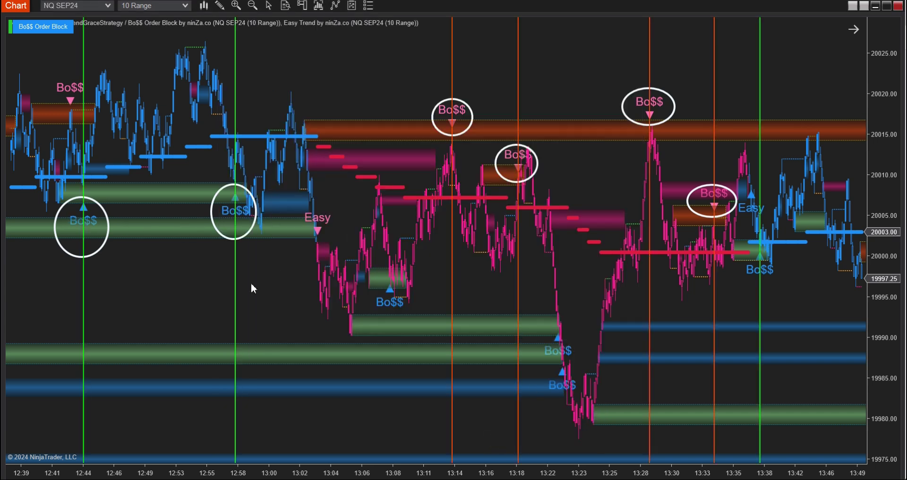
pyautogui.moveTo(255, 283); pyautogui.dragTo(664, 242)
pyautogui.moveTo(349, 367)
pyautogui.mouseDown()
pyautogui.moveTo(402, 344)
pyautogui.moveTo(416, 306)
pyautogui.moveTo(478, 301)
pyautogui.mouseUp()
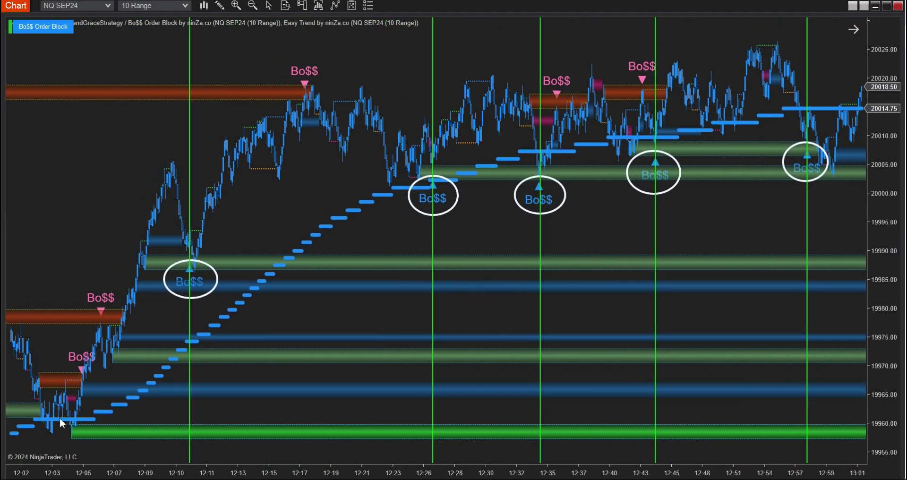
pyautogui.moveTo(232, 309)
pyautogui.mouseDown()
pyautogui.moveTo(239, 397)
pyautogui.moveTo(336, 320)
pyautogui.moveTo(463, 267)
pyautogui.moveTo(496, 227)
pyautogui.mouseUp()
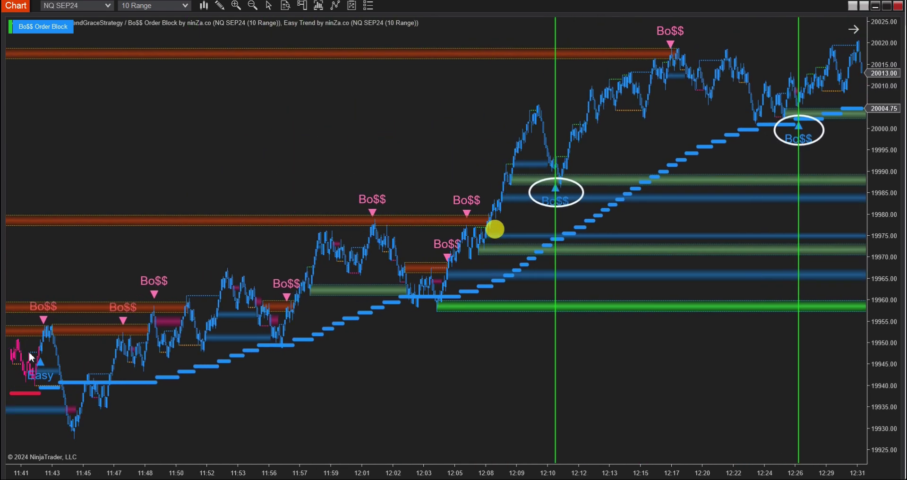
pyautogui.moveTo(675, 217)
pyautogui.mouseDown()
pyautogui.moveTo(304, 247)
pyautogui.moveTo(197, 246)
pyautogui.mouseUp()
pyautogui.moveTo(566, 246)
pyautogui.mouseDown()
pyautogui.moveTo(169, 228)
pyautogui.moveTo(78, 213)
pyautogui.mouseUp()
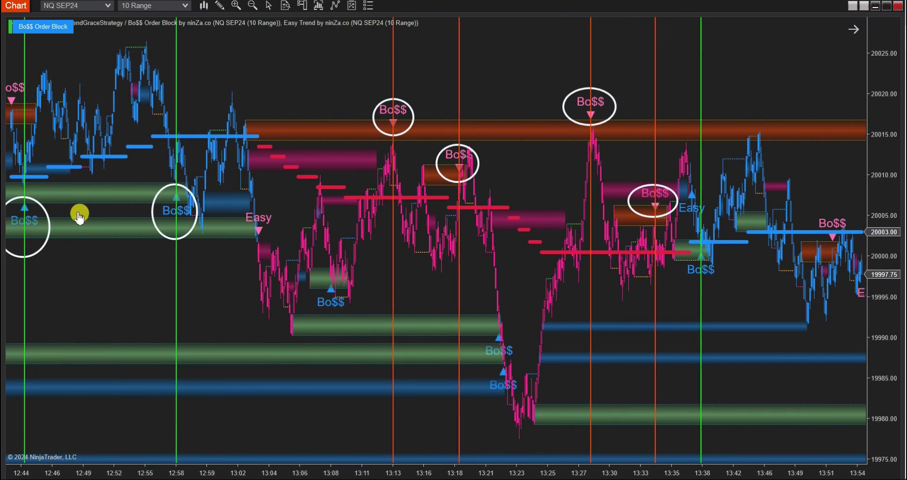
pyautogui.moveTo(562, 333); pyautogui.dragTo(439, 314)
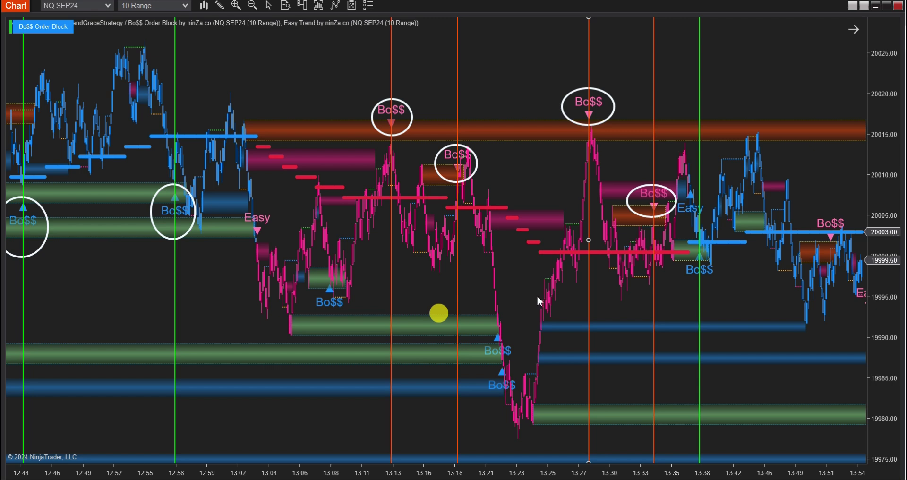
pyautogui.moveTo(737, 302); pyautogui.dragTo(298, 251)
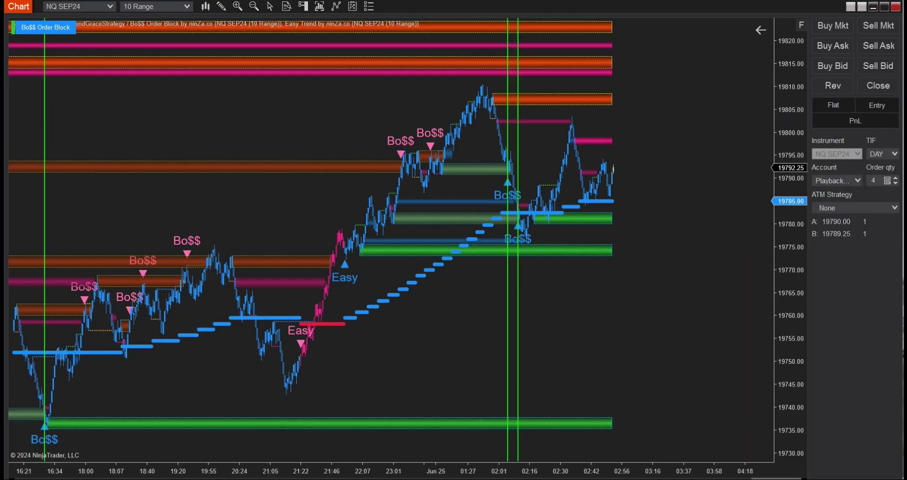